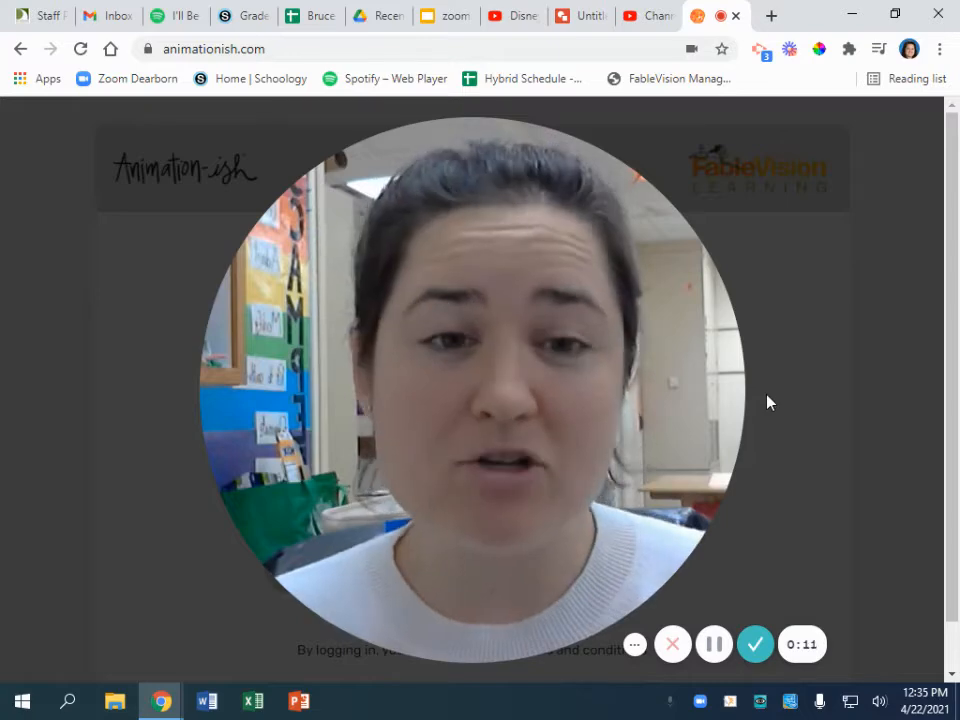
mouse_move(738, 401)
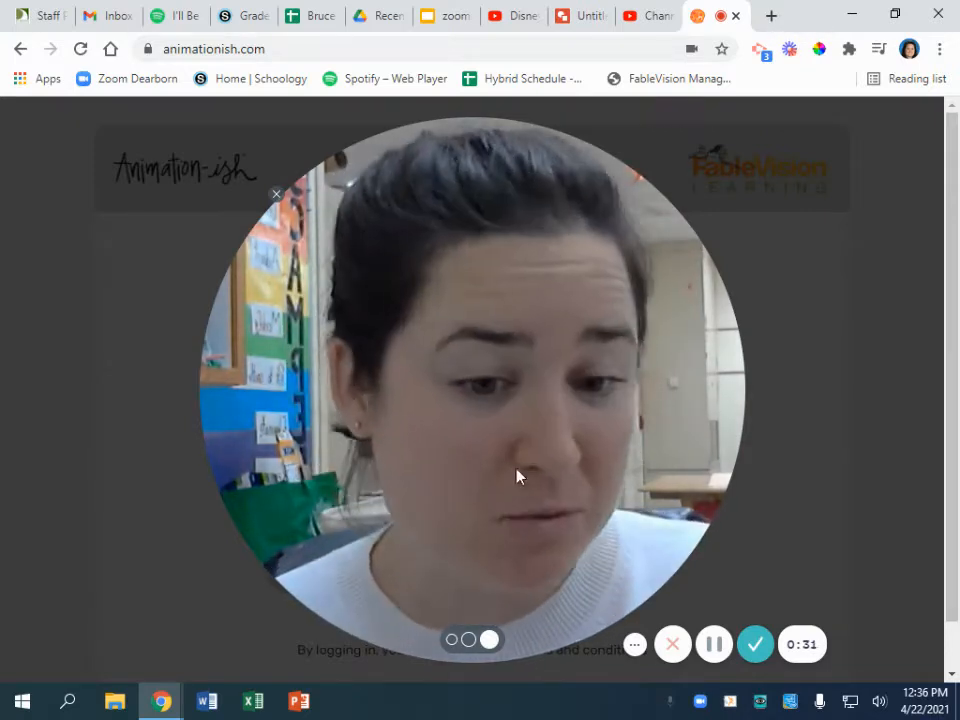
left_click(450, 641)
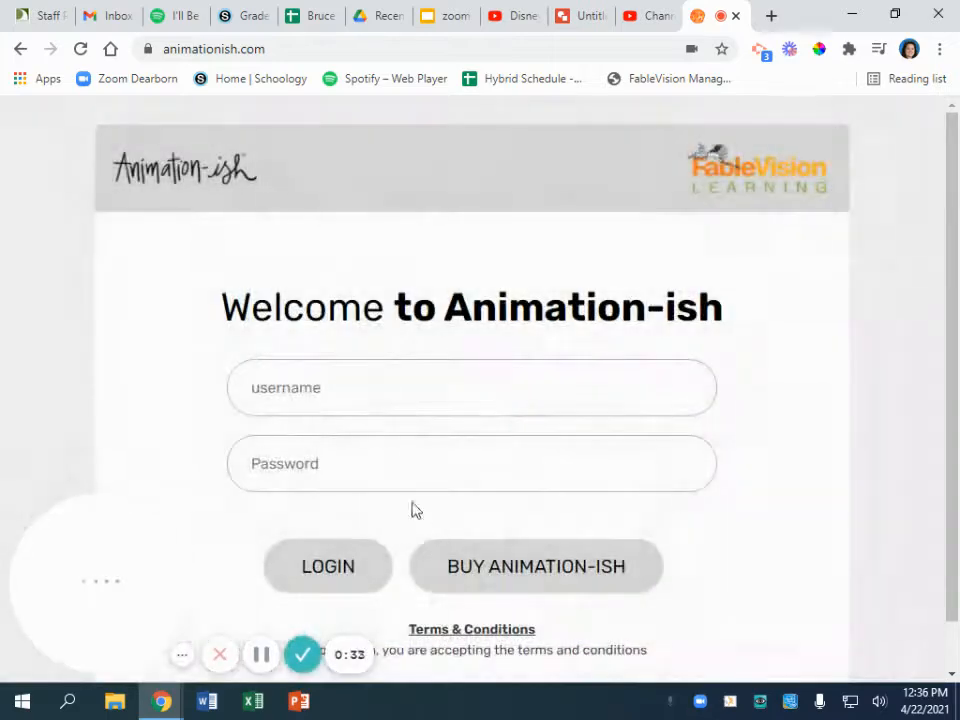
- Log in to the Animation-ish site with the account username and password
left_click(286, 393)
left_click(308, 440)
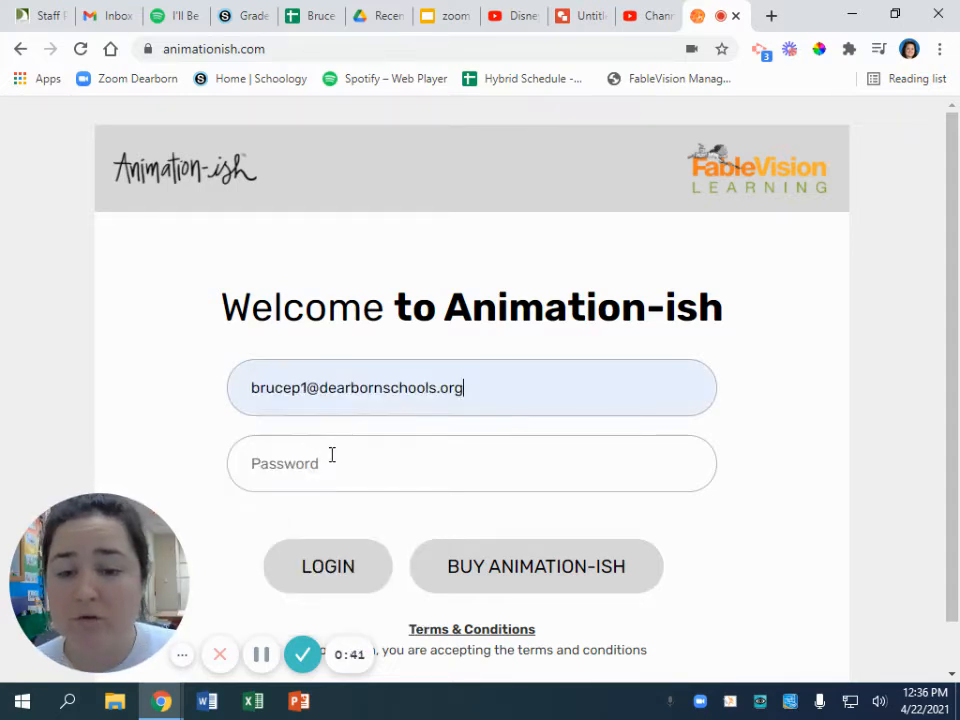
left_click(335, 458)
type("••")
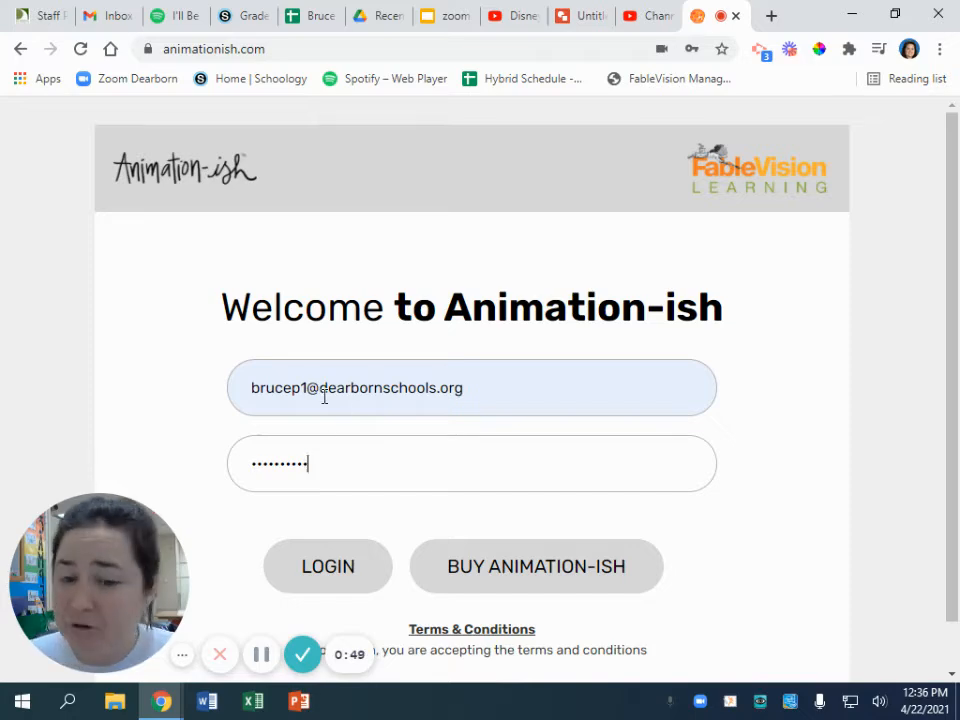
left_click(330, 568)
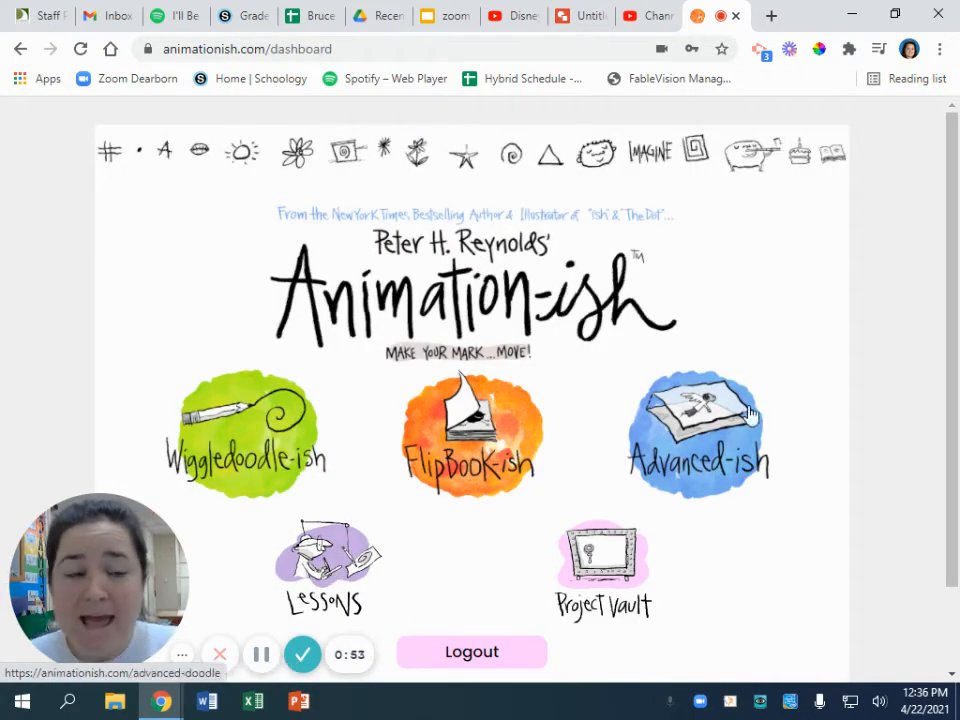
- Open the Wiggledoodle-ish activity from the dashboard
scroll(853, 480, "down", 1)
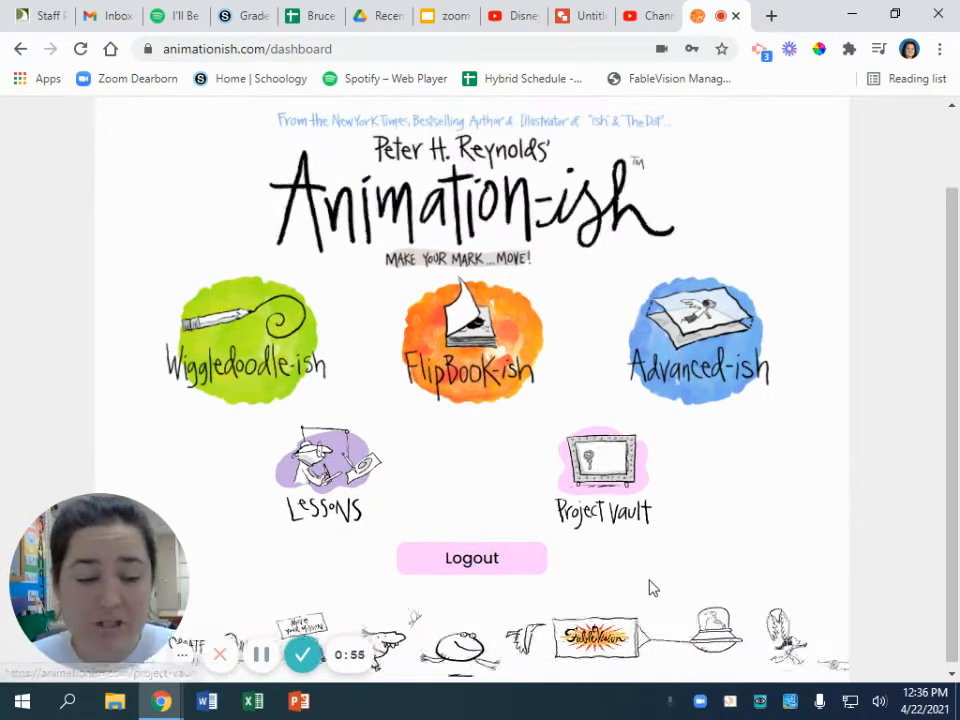
scroll(650, 588, "up", 1)
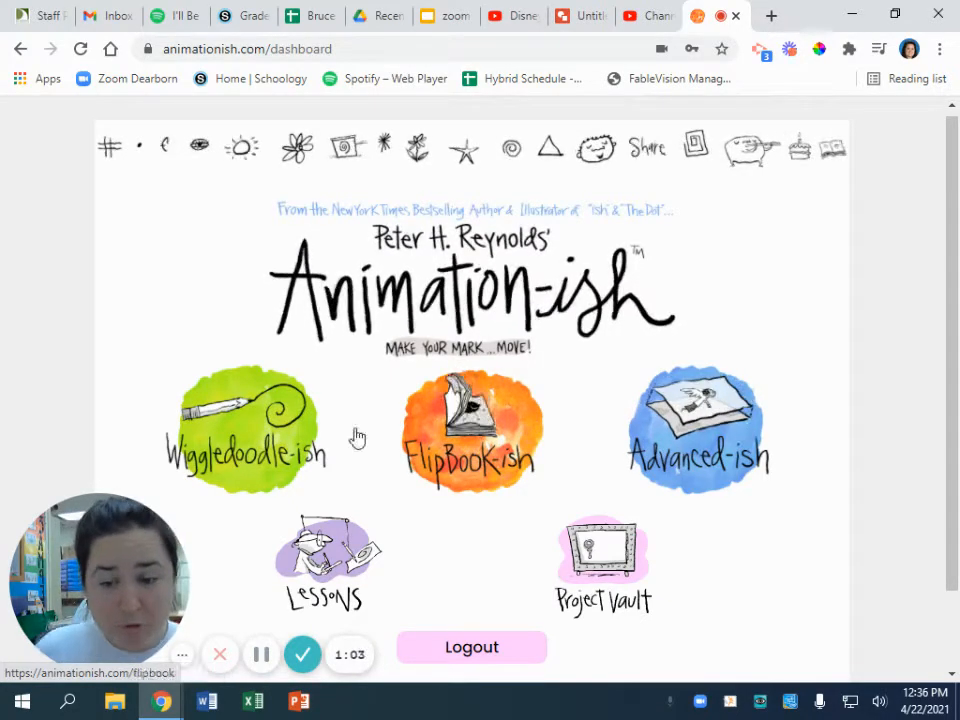
left_click(249, 441)
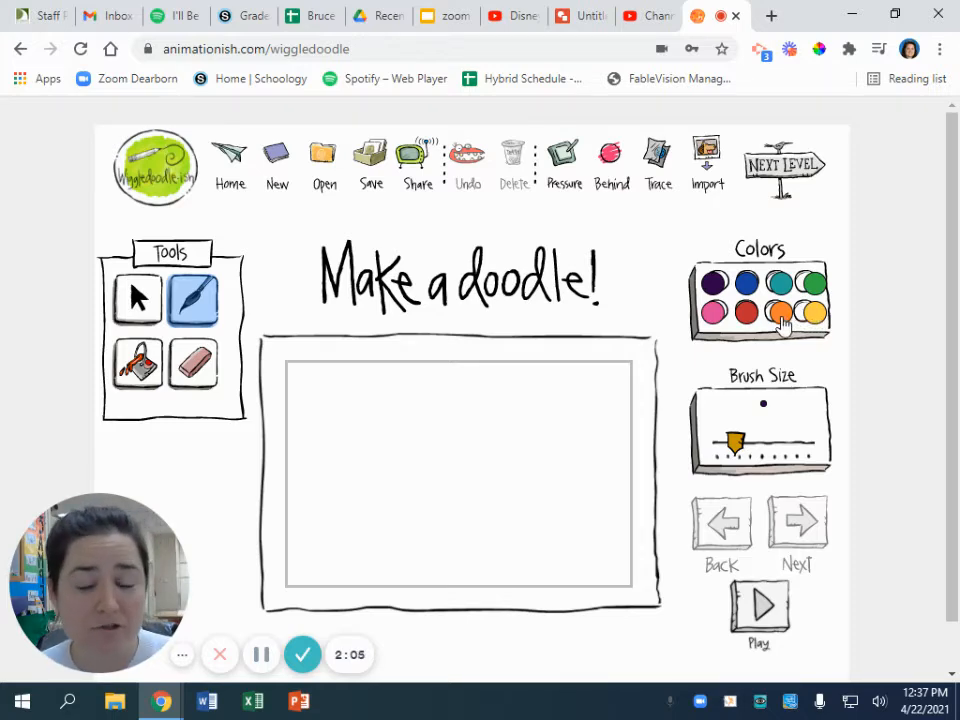
- Replace the orange swatch in the color palette with dark green
left_click(778, 318)
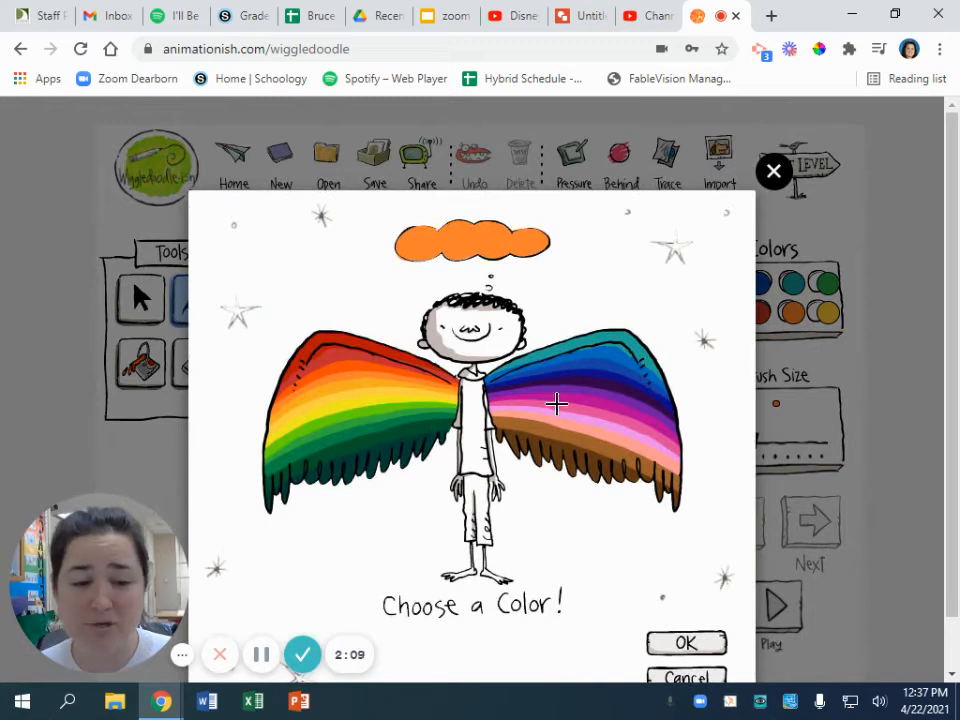
left_click(458, 342)
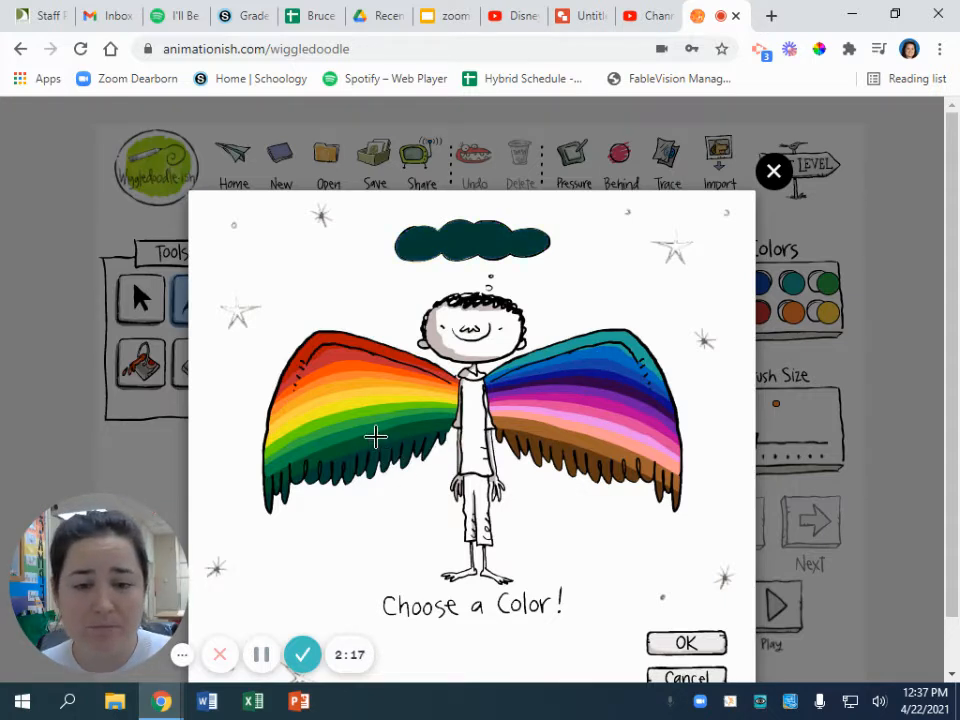
left_click(660, 642)
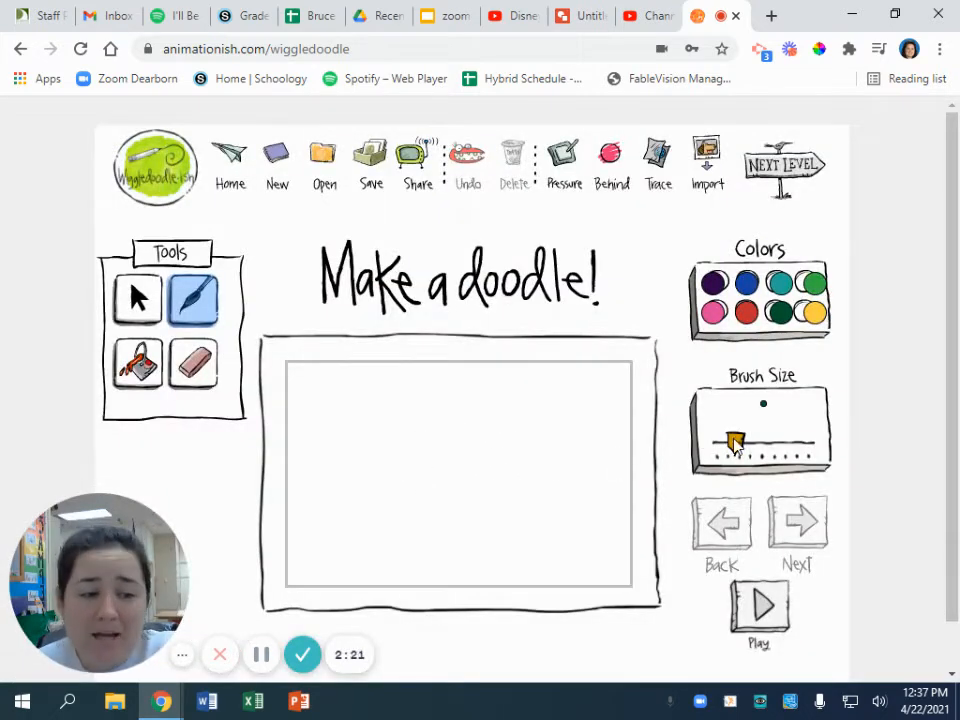
- With a slightly larger brush, draw a flower with a dark green stem, two leaves, and a purple outline for the center and four petals
mouse_move(735, 443)
left_mouse_down()
mouse_move(755, 448)
mouse_move(724, 443)
mouse_move(745, 445)
left_mouse_up()
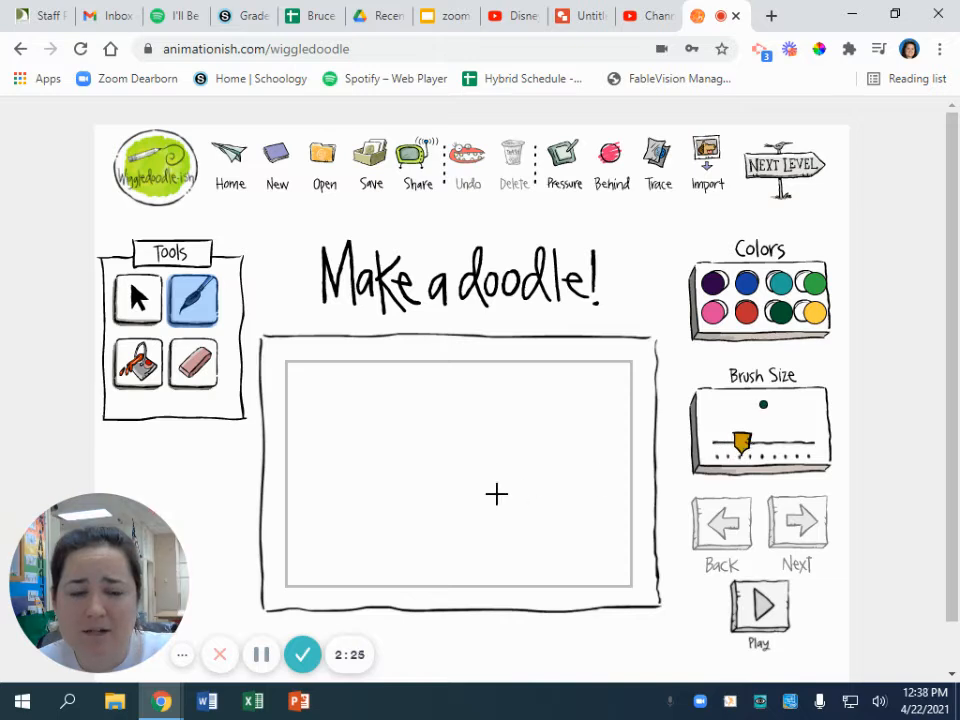
mouse_move(405, 491)
left_mouse_down()
mouse_move(408, 574)
mouse_move(429, 573)
mouse_move(470, 546)
mouse_move(450, 524)
mouse_move(404, 545)
mouse_move(362, 542)
mouse_move(362, 566)
mouse_move(408, 574)
left_mouse_up()
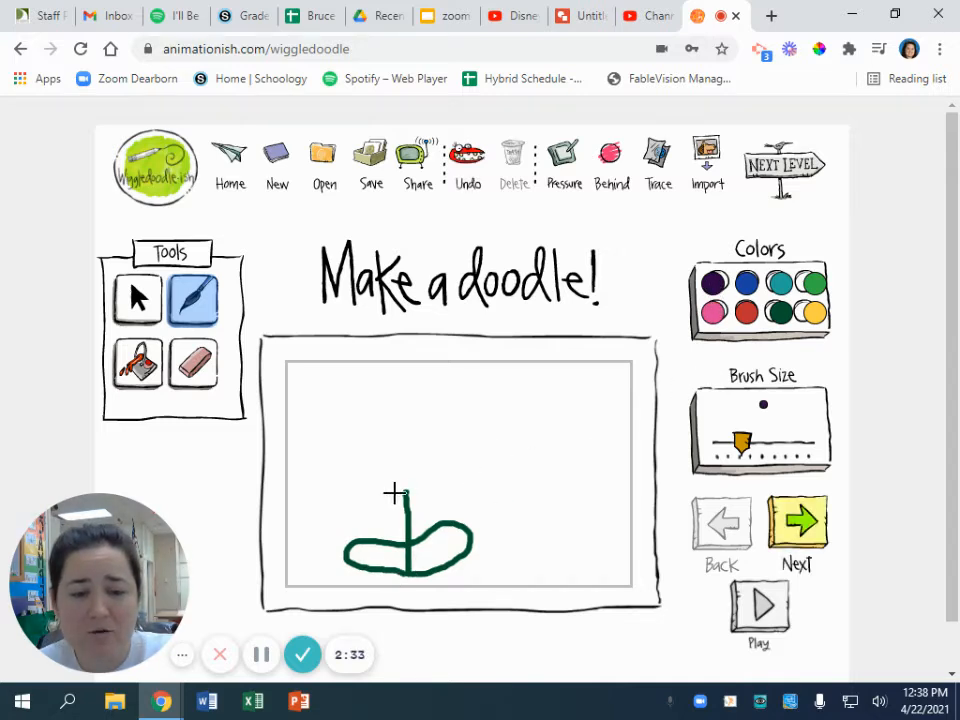
mouse_move(405, 492)
left_mouse_down()
mouse_move(390, 476)
mouse_move(418, 484)
mouse_move(422, 497)
mouse_move(447, 476)
mouse_move(420, 476)
mouse_move(399, 416)
mouse_move(390, 463)
mouse_move(349, 467)
mouse_move(381, 486)
mouse_move(375, 506)
mouse_move(398, 506)
mouse_move(399, 497)
left_mouse_up()
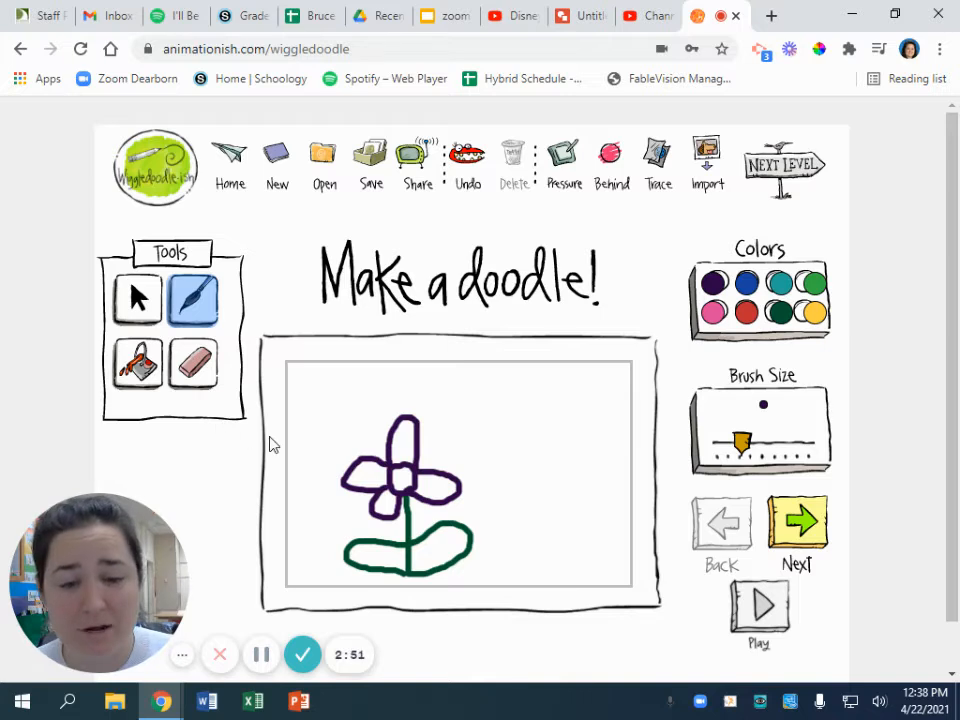
- Fill both leaves of the flower with dark green using the paint bucket
left_click(138, 368)
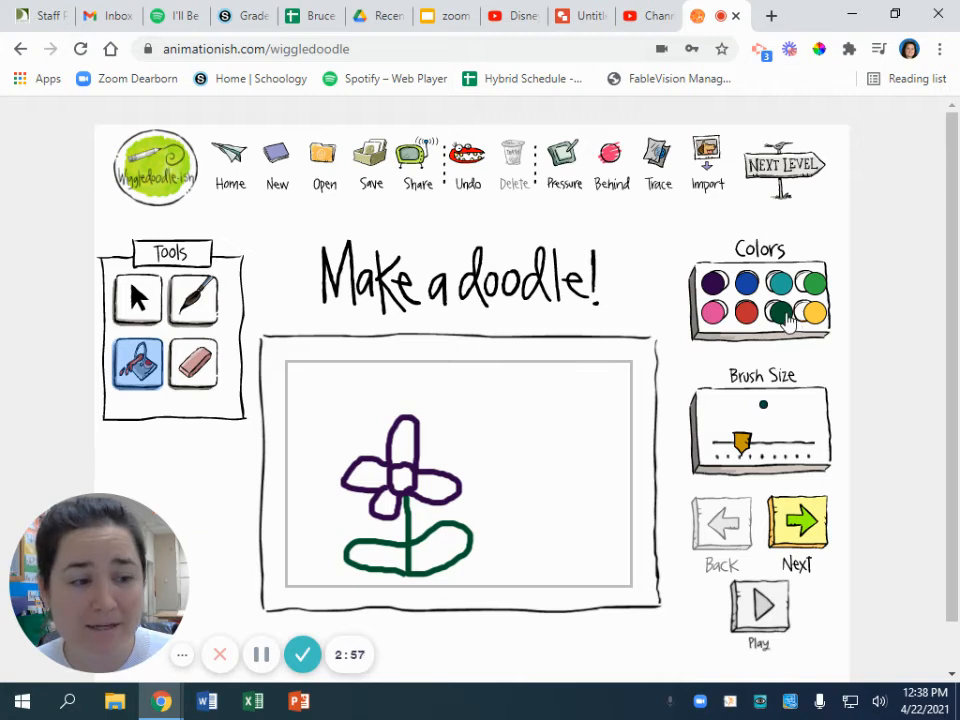
left_click(452, 543)
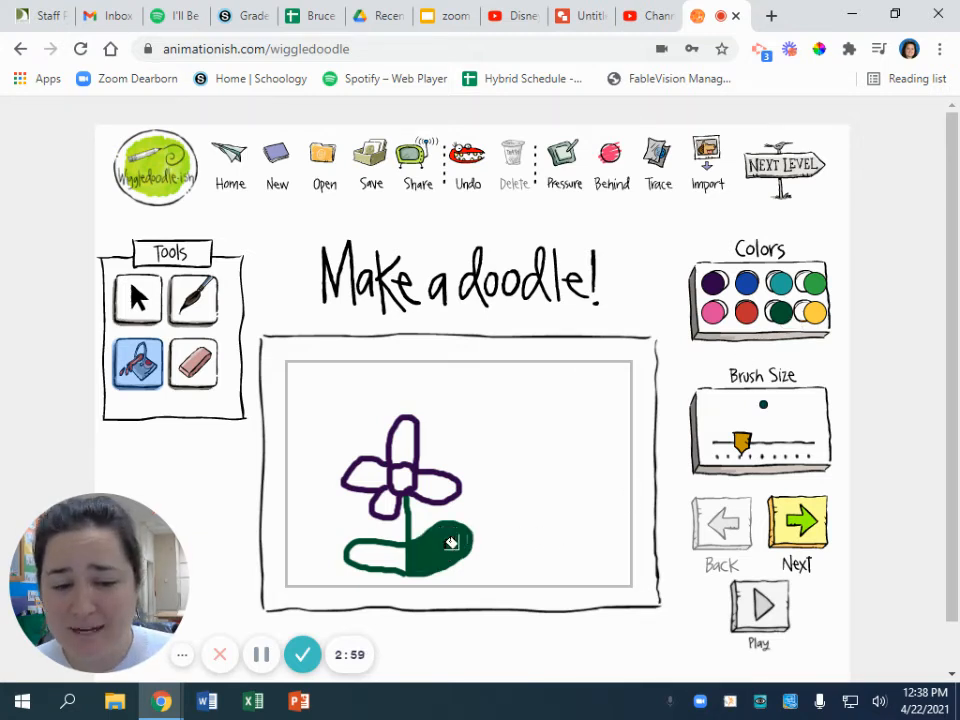
left_click(383, 552)
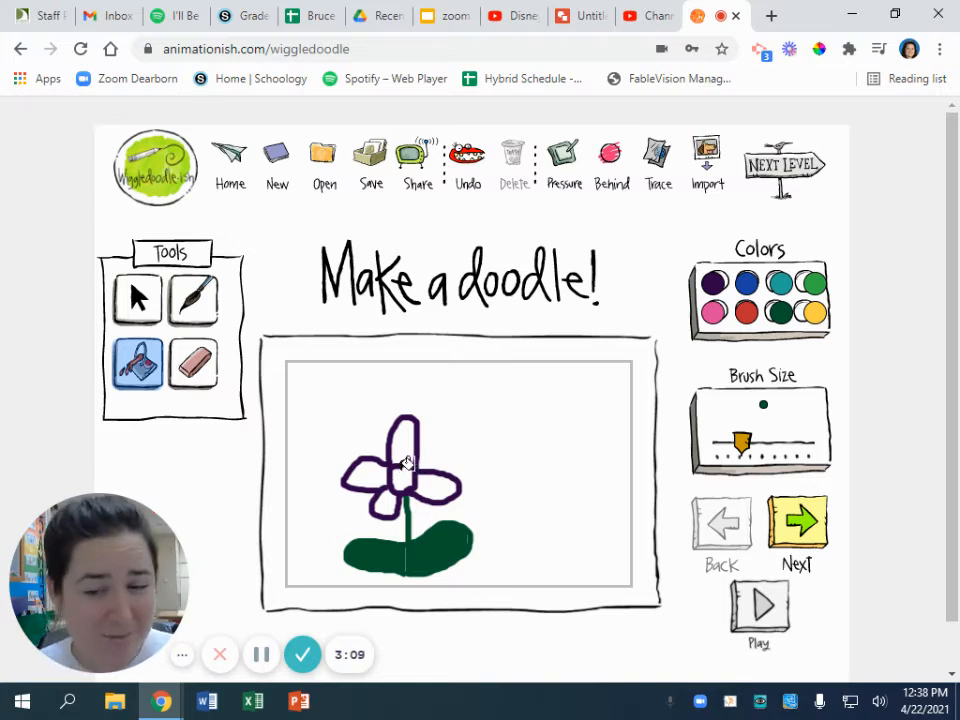
- Try filling the flower's center and top petal with pink, undoing each fill
left_click(712, 314)
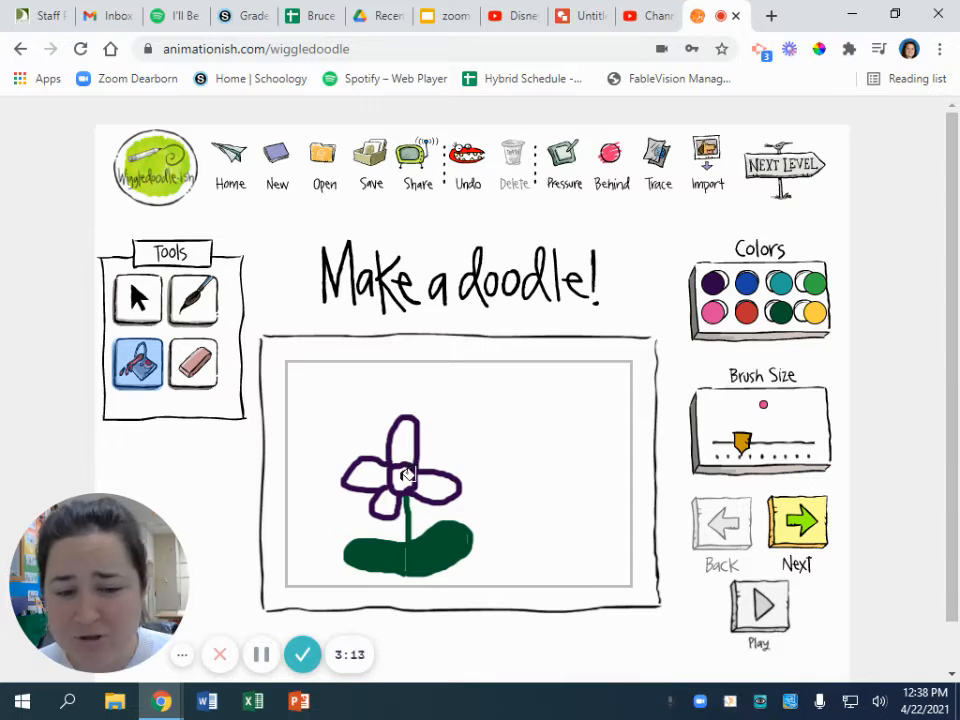
left_click(409, 474)
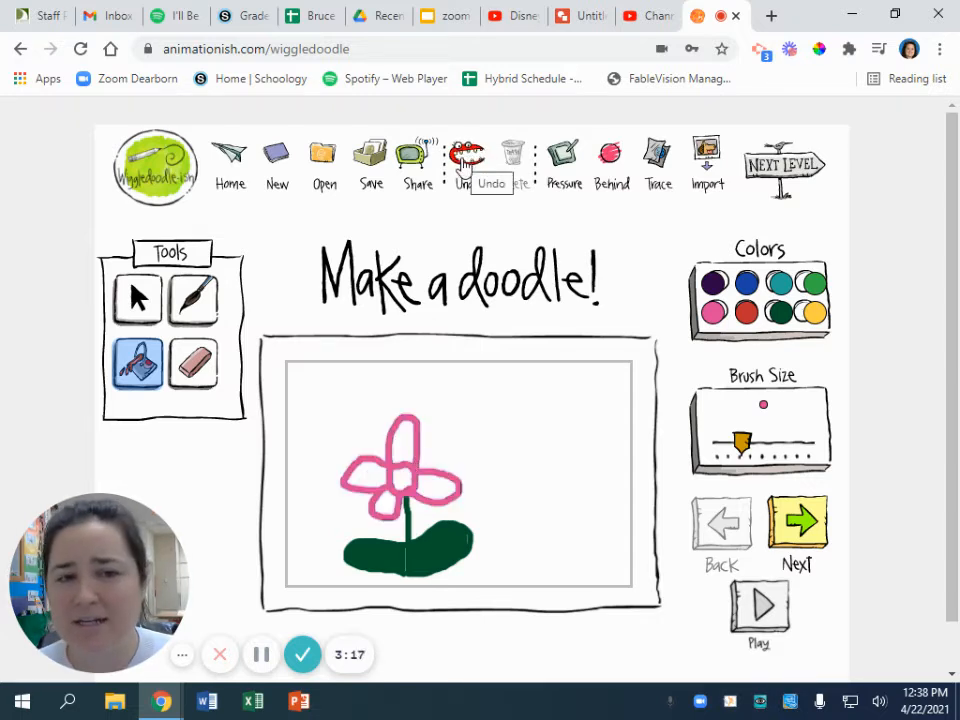
left_click(463, 160)
left_click(401, 435)
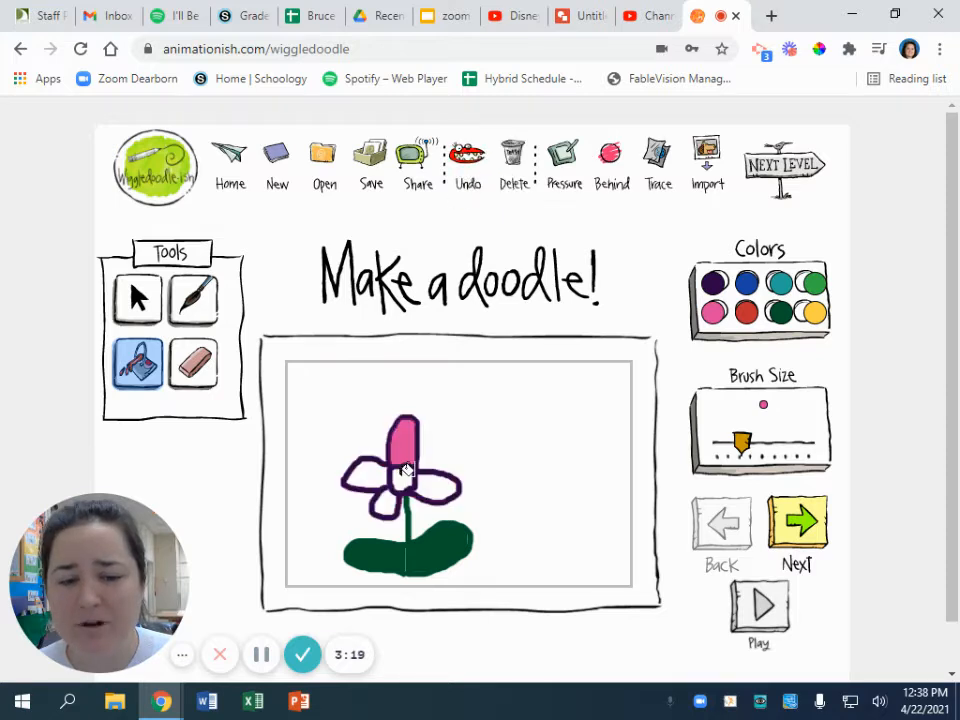
left_click(465, 173)
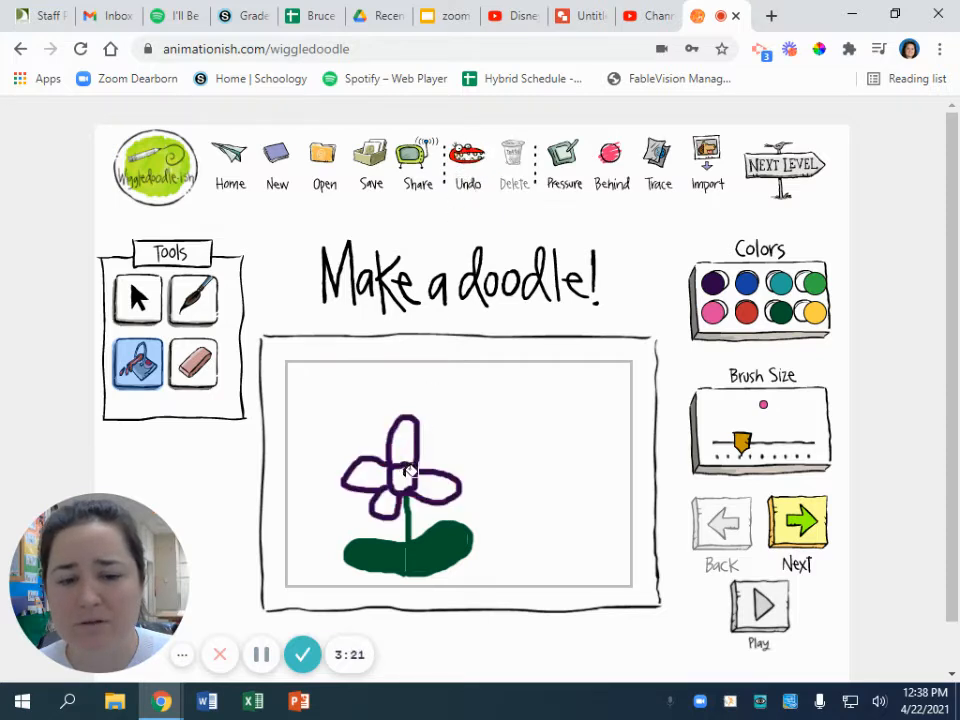
left_click(408, 476)
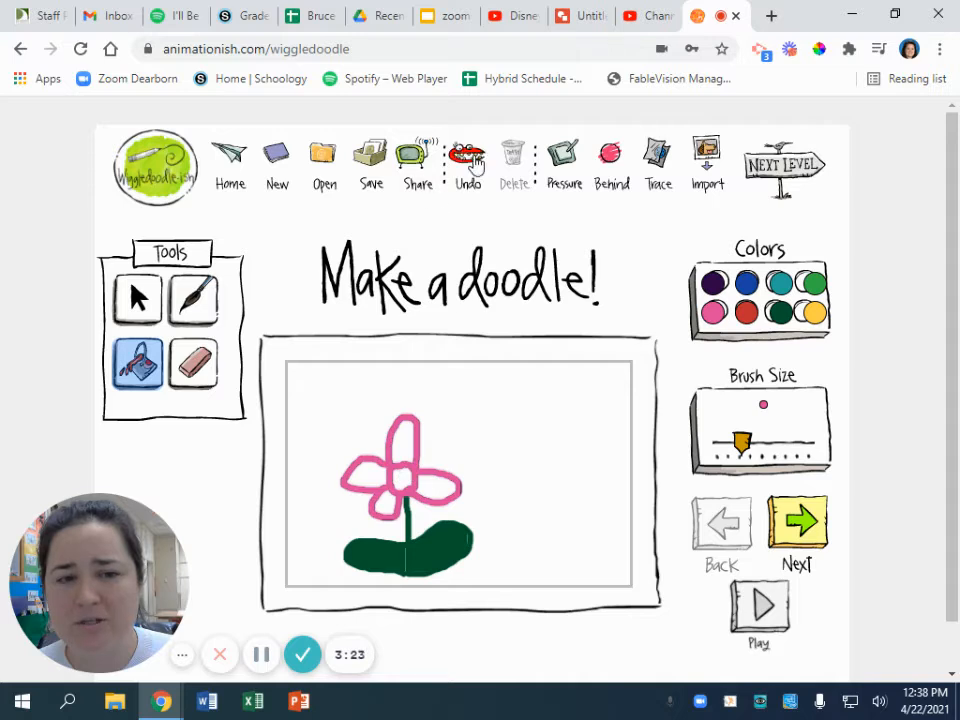
left_click(474, 160)
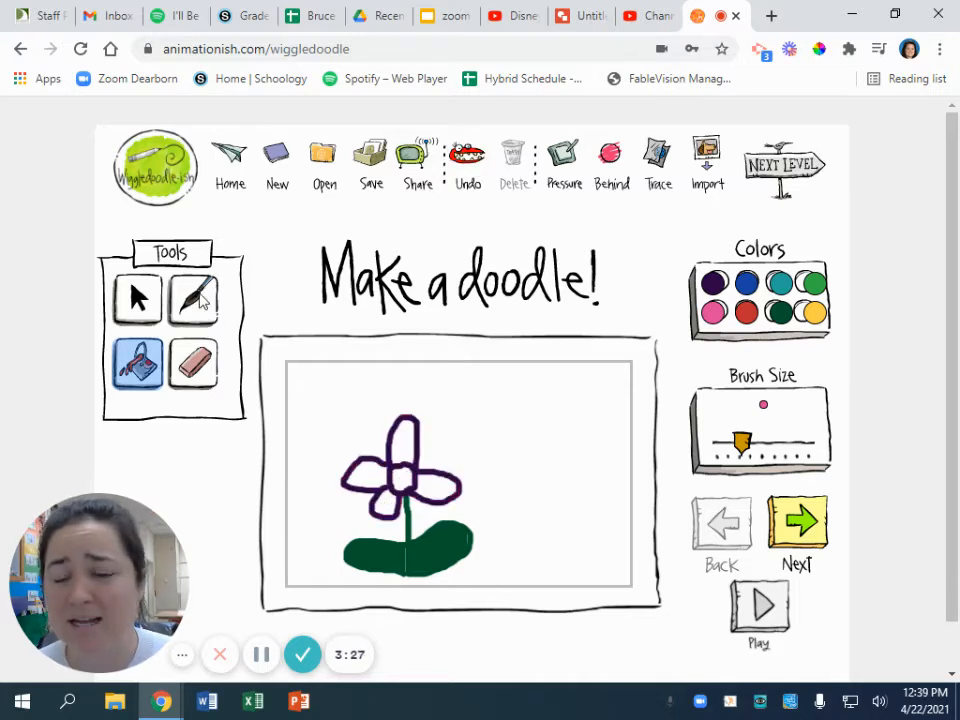
- Paint the flower's center pink with a larger brush and fill its four petals with yellow
left_click(200, 305)
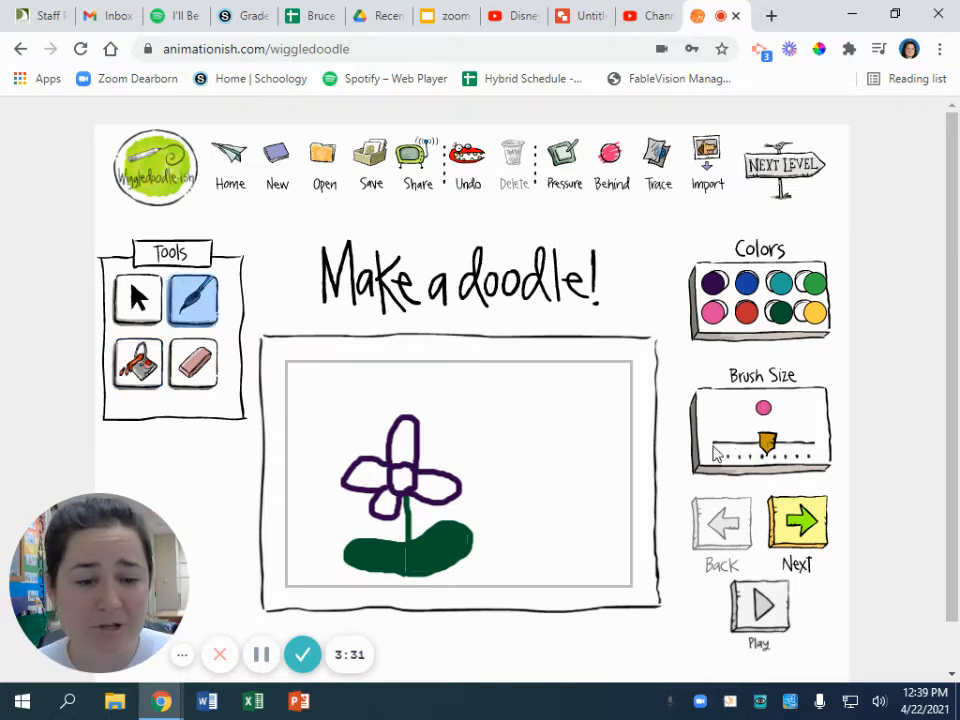
left_click_drag(404, 468, 403, 485)
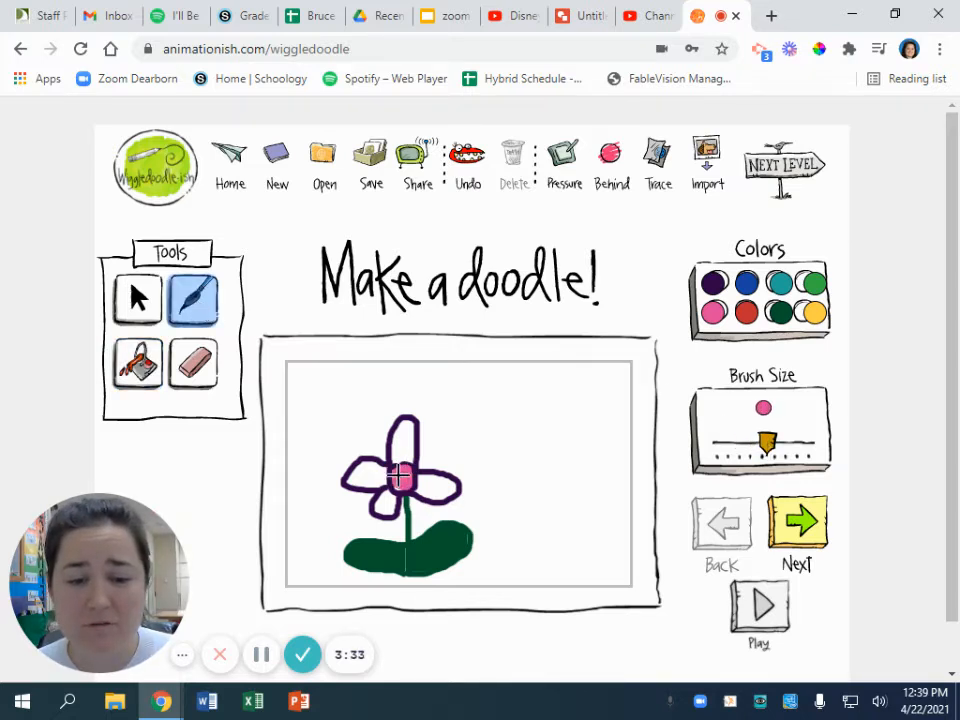
left_click(138, 363)
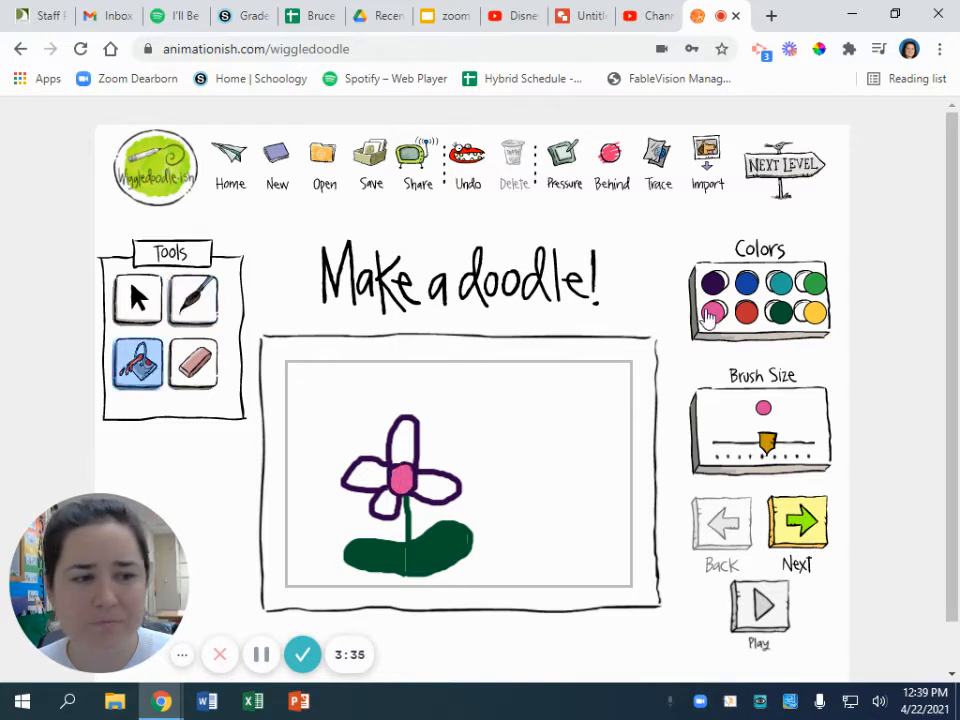
left_click(816, 316)
left_click(401, 432)
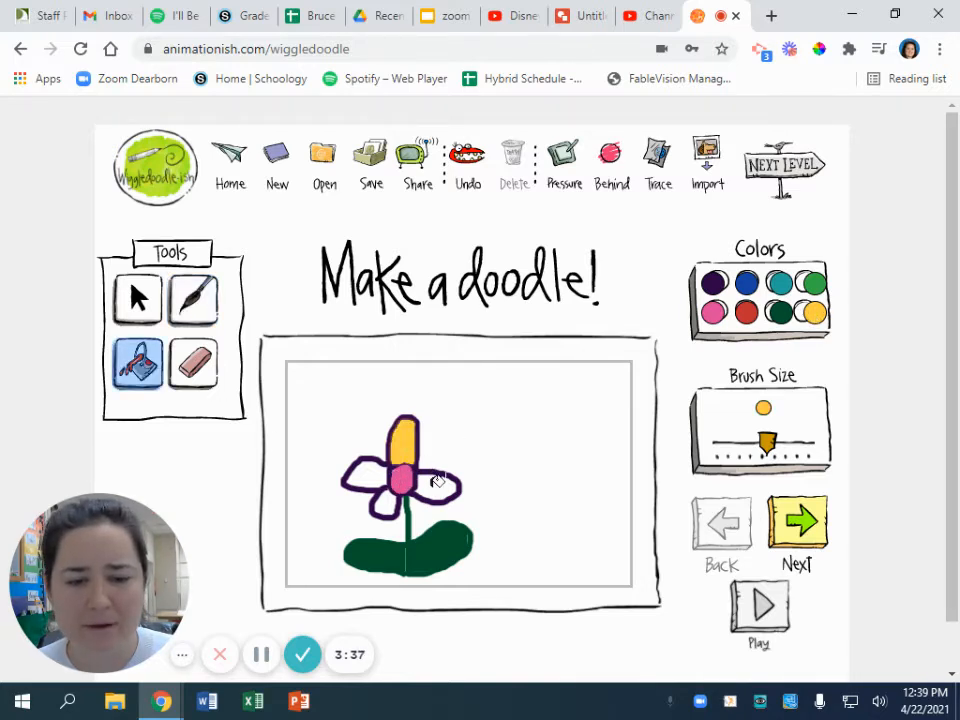
left_click(439, 482)
left_click(714, 283)
left_click(368, 512)
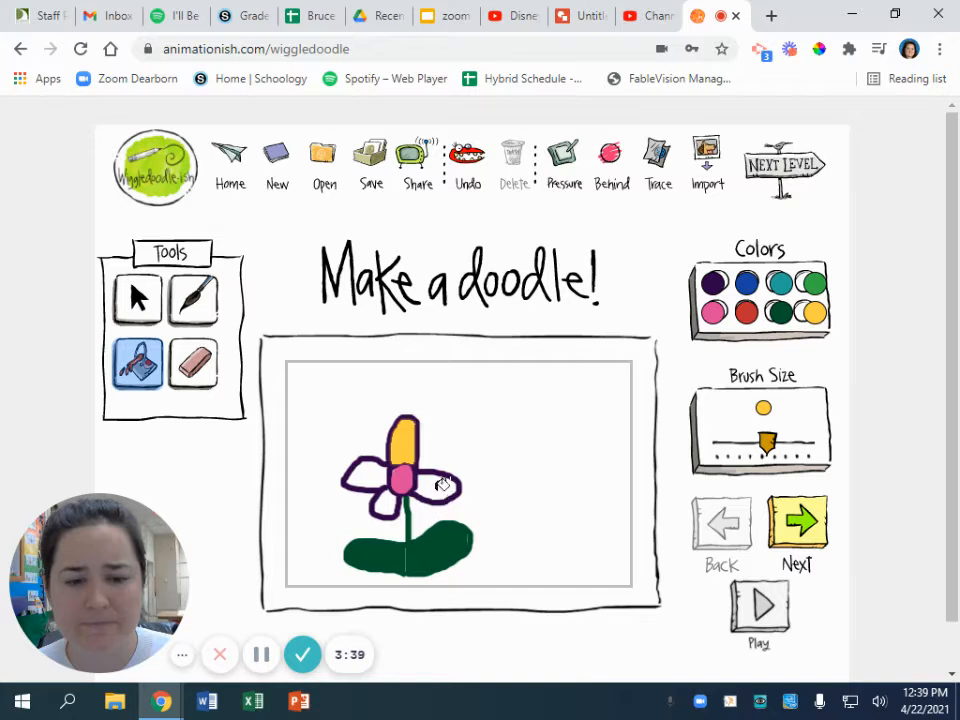
left_click(362, 478)
left_click(384, 502)
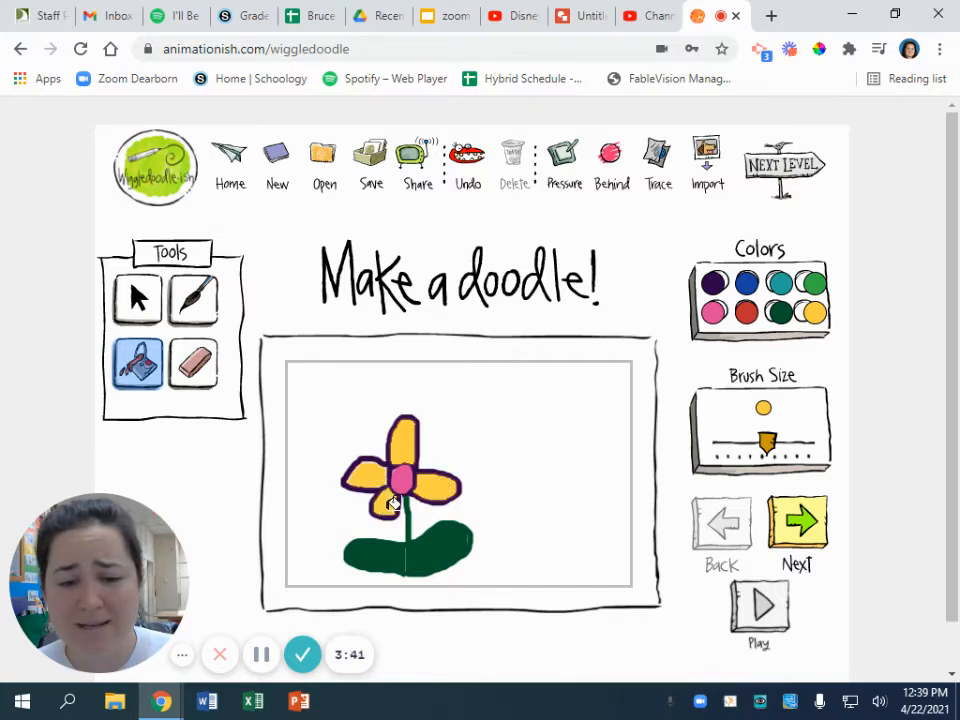
- Draw a solid yellow sun with rays in the upper right of the drawing, using a larger brush
left_click(201, 308)
left_click_drag(768, 448, 781, 448)
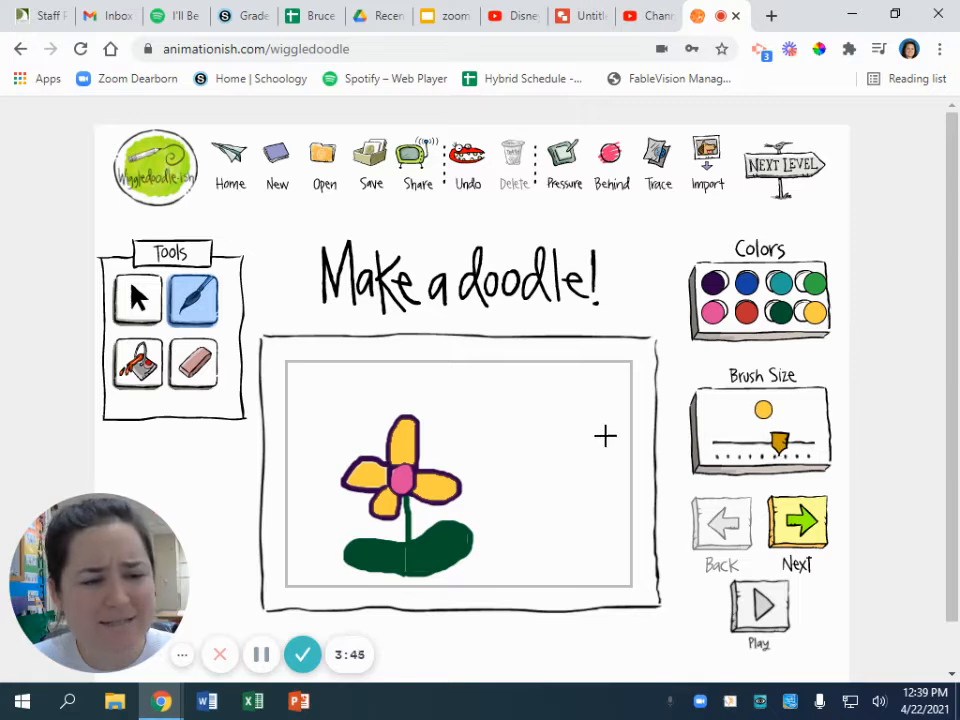
mouse_move(587, 404)
left_mouse_down()
mouse_move(590, 439)
mouse_move(610, 418)
mouse_move(585, 406)
mouse_move(587, 424)
mouse_move(602, 421)
mouse_move(611, 380)
mouse_move(581, 381)
mouse_move(565, 368)
mouse_move(540, 404)
mouse_move(590, 476)
mouse_move(617, 457)
mouse_move(630, 426)
left_mouse_up()
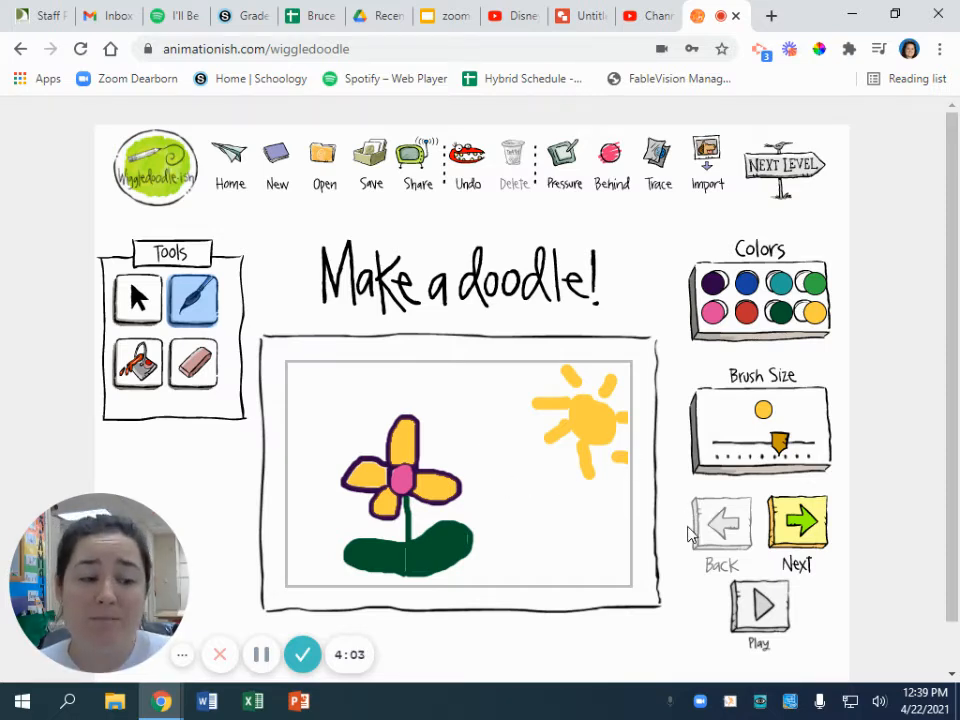
- Advance to the tracing frame and trace the flower's stem and leaf outlines in dark green with a smaller brush
left_click(800, 535)
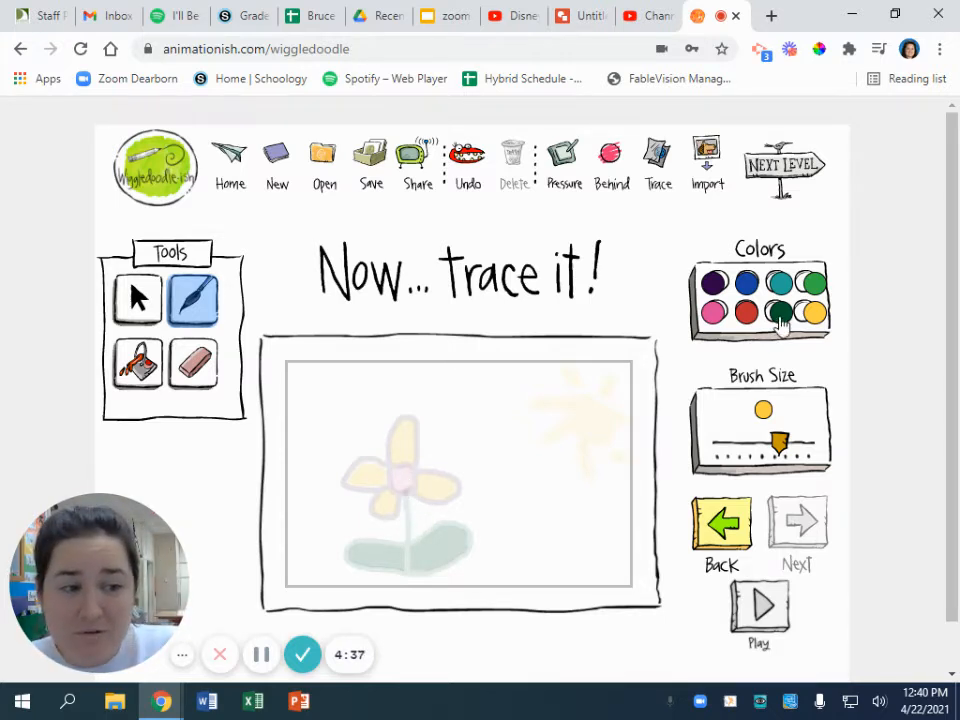
left_click_drag(779, 442, 760, 450)
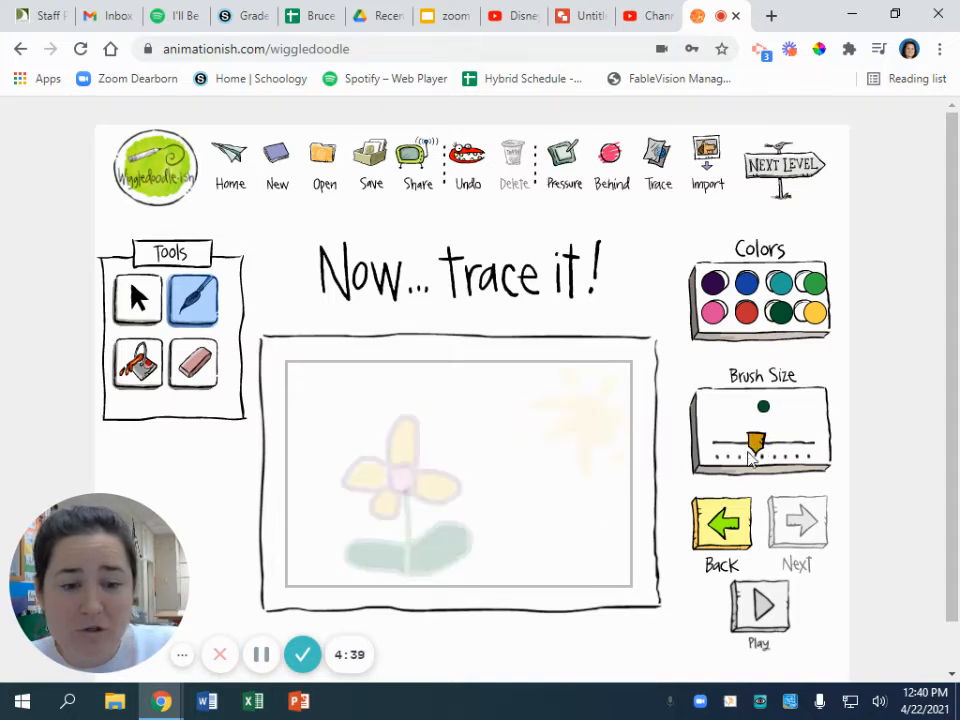
left_click_drag(405, 565, 399, 447)
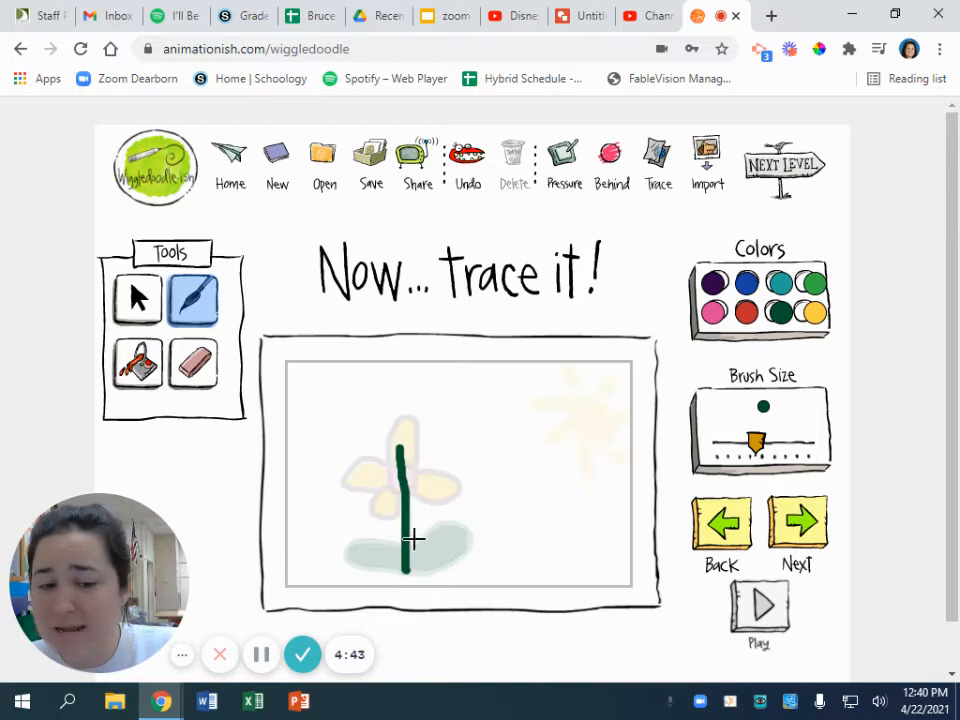
mouse_move(405, 545)
left_mouse_down()
mouse_move(467, 514)
mouse_move(484, 524)
mouse_move(474, 559)
mouse_move(452, 569)
mouse_move(409, 572)
mouse_move(389, 539)
mouse_move(337, 538)
mouse_move(326, 558)
mouse_move(405, 573)
left_mouse_up()
- Outline the flower's center and four petals in dark purple at the top of the stem
left_click(713, 283)
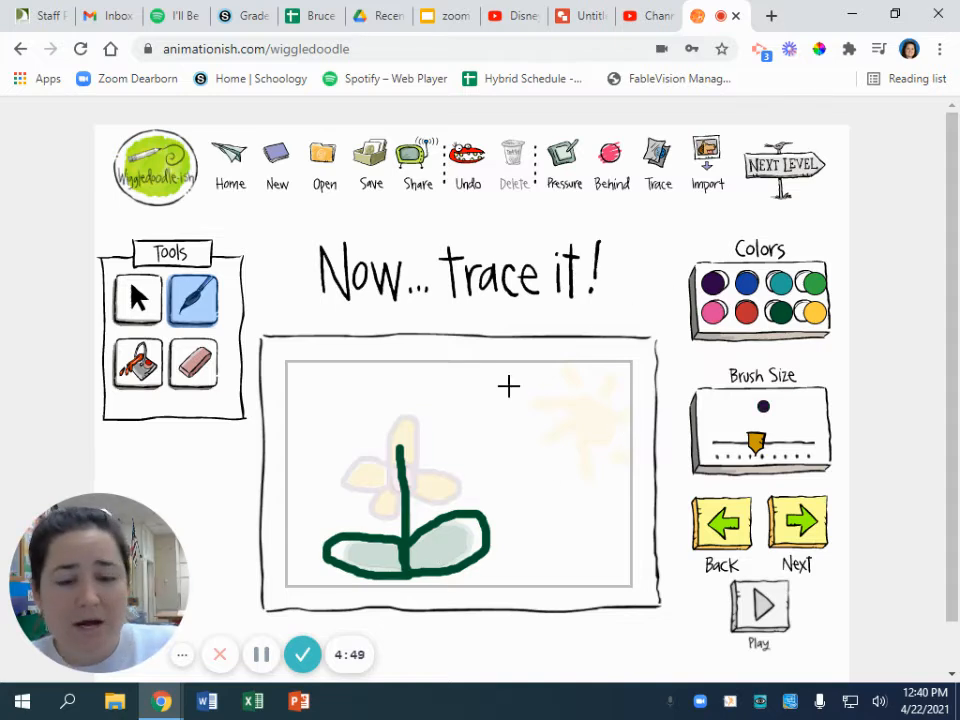
mouse_move(401, 447)
left_mouse_down()
mouse_move(403, 413)
mouse_move(411, 437)
mouse_move(402, 445)
mouse_move(415, 467)
mouse_move(446, 465)
mouse_move(444, 436)
mouse_move(412, 428)
mouse_move(426, 364)
mouse_move(390, 389)
mouse_move(390, 416)
mouse_move(358, 405)
mouse_move(334, 422)
mouse_move(380, 440)
mouse_move(366, 484)
mouse_move(387, 489)
mouse_move(398, 452)
left_mouse_up()
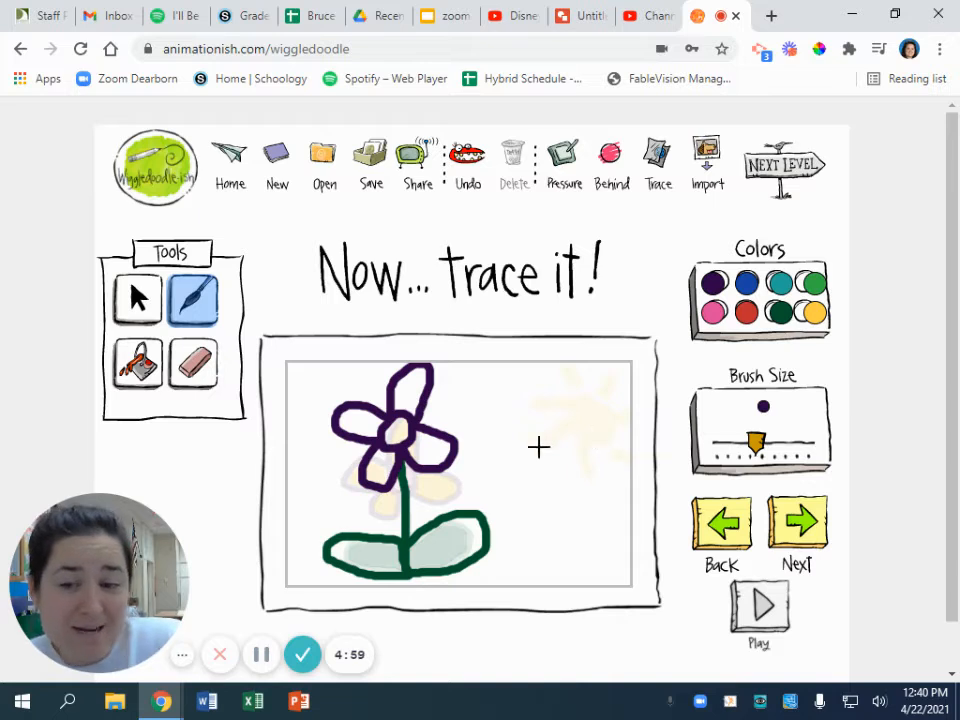
- Trace the sun and its rays in yellow with a larger brush
left_click(812, 314)
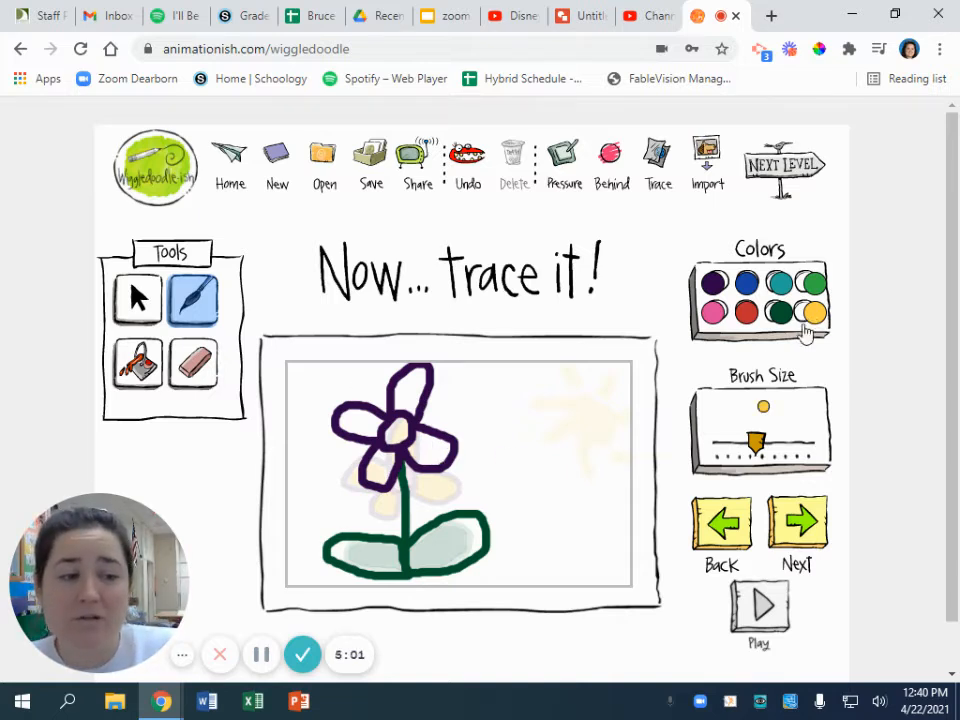
left_click_drag(757, 443, 780, 443)
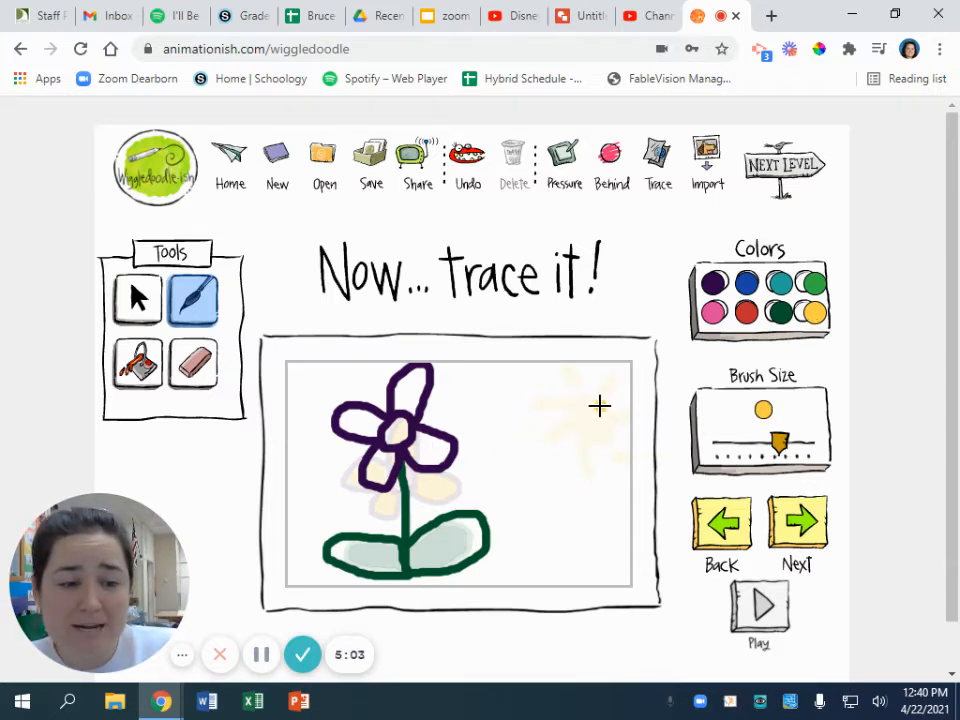
mouse_move(599, 405)
left_mouse_down()
mouse_move(574, 409)
mouse_move(604, 424)
mouse_move(599, 393)
mouse_move(613, 381)
left_mouse_up()
left_click_drag(620, 447, 588, 471)
mouse_move(561, 427)
left_mouse_down()
mouse_move(545, 432)
mouse_move(535, 395)
mouse_move(563, 368)
left_mouse_up()
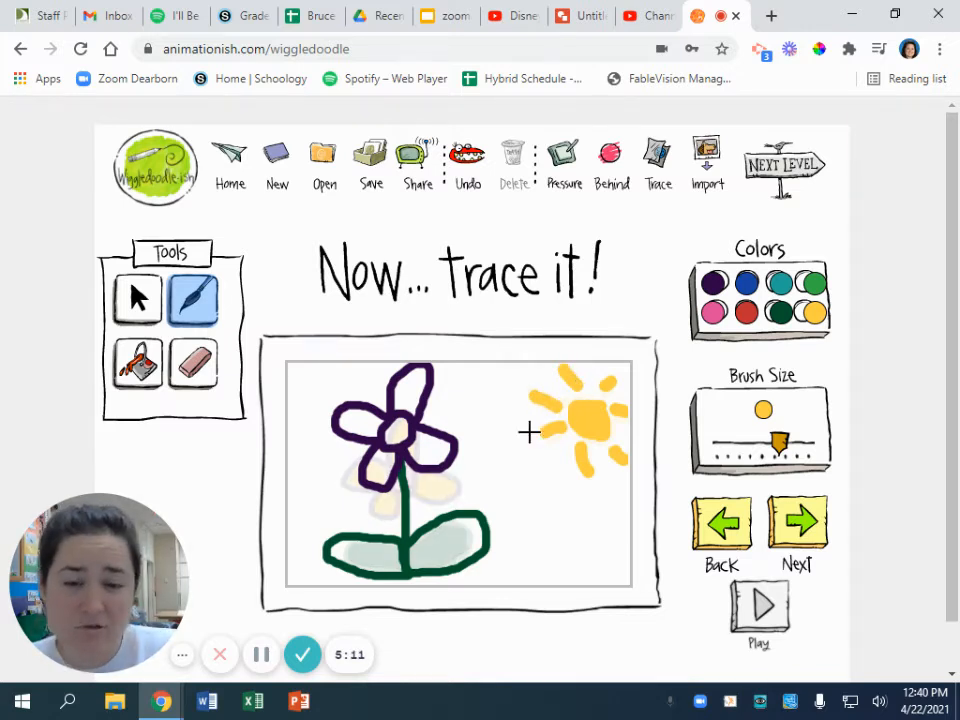
- Fill the flower's four petals with yellow, undoing the misplaced fill on the purple outlines
left_click(137, 366)
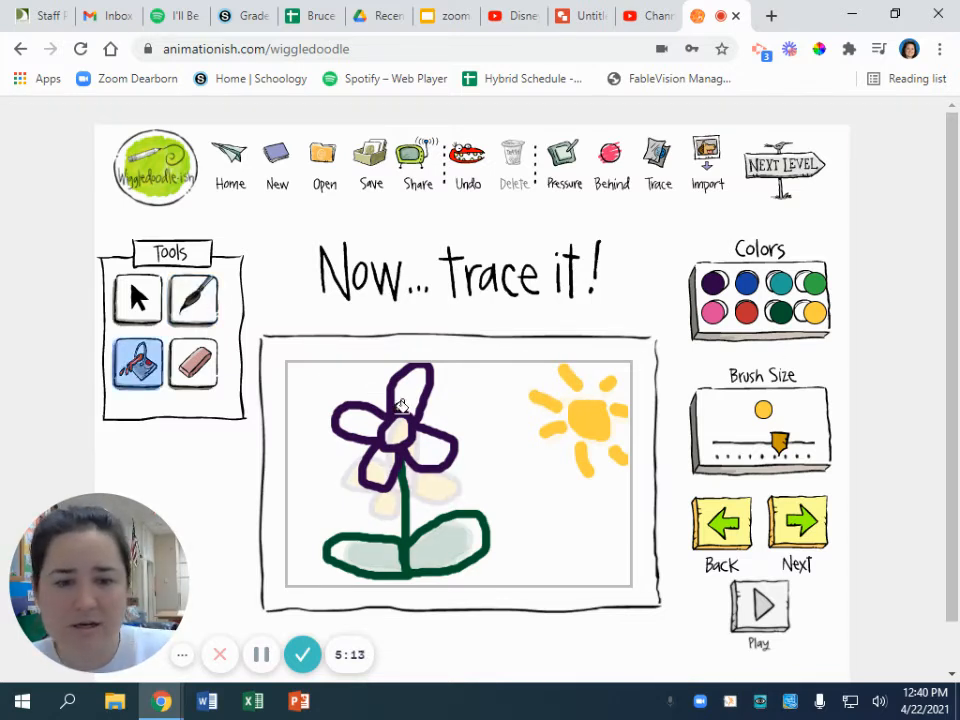
left_click(405, 388)
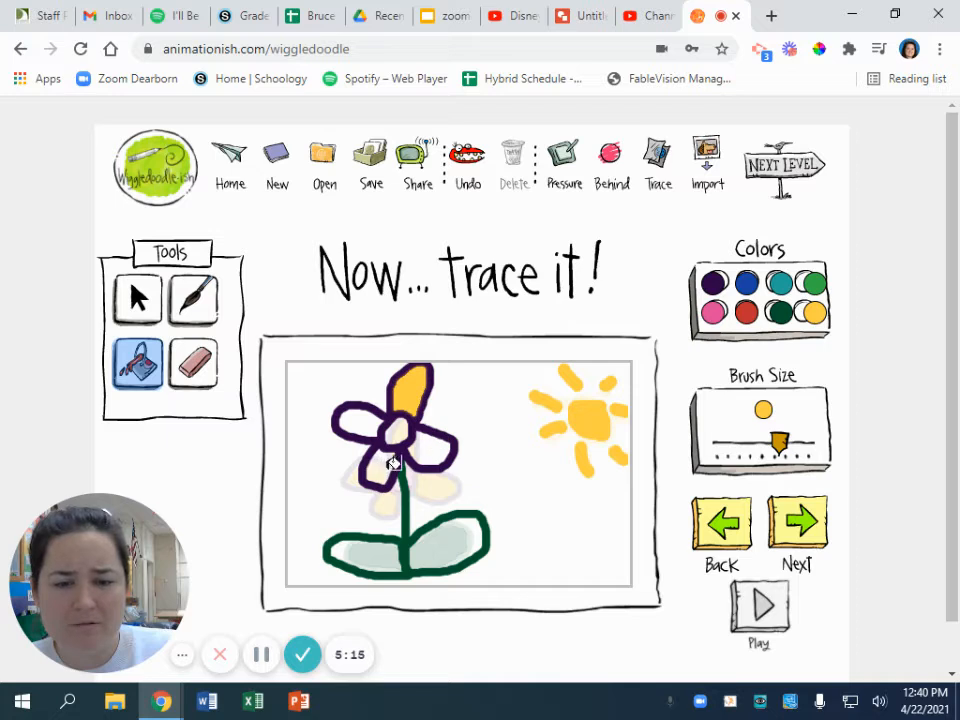
left_click(409, 435)
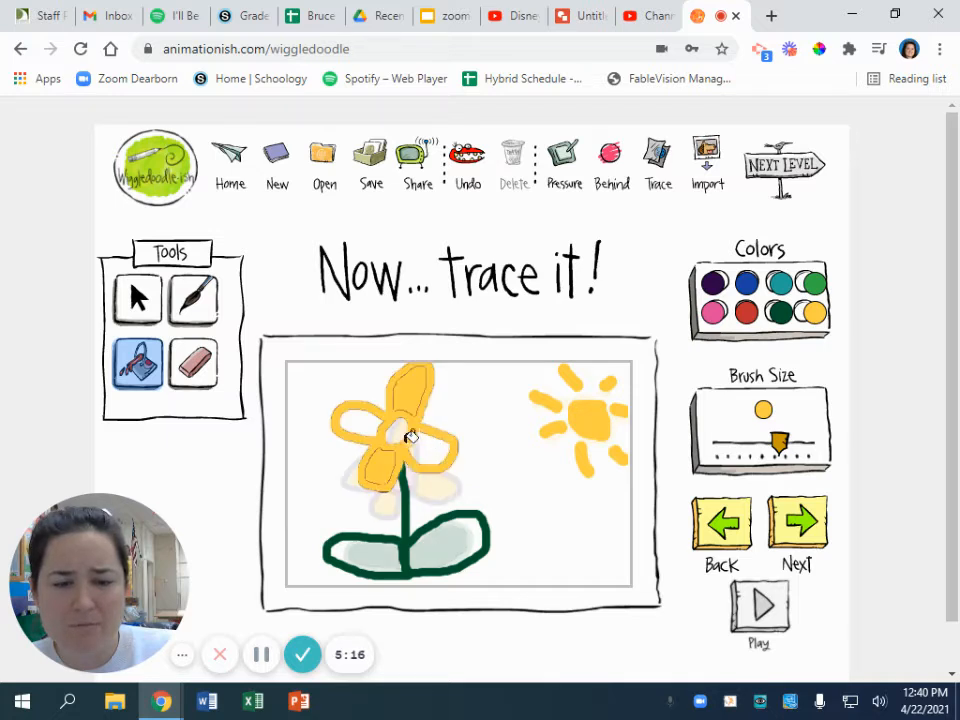
left_click(468, 160)
left_click(422, 442)
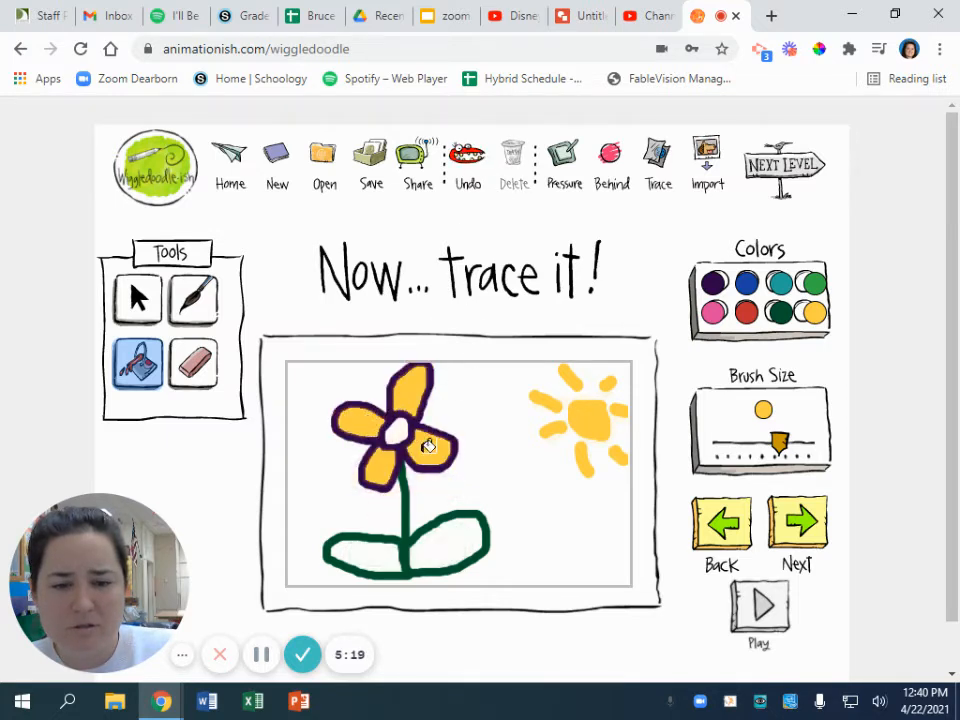
- Fill both leaves of the flower with dark green
left_click(783, 313)
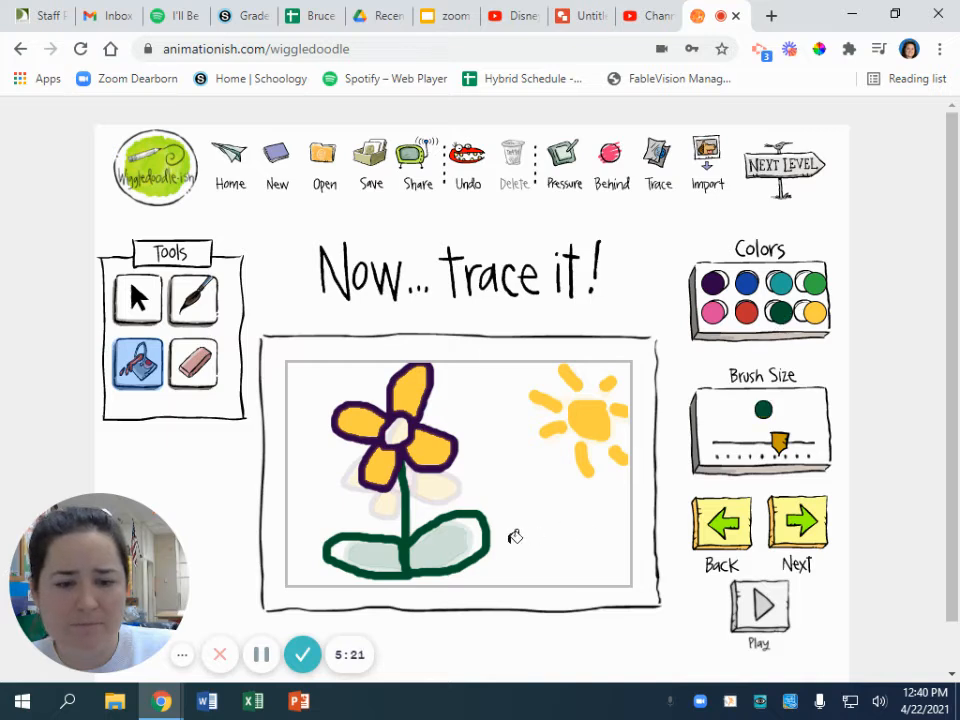
left_click(420, 546)
left_click(366, 553)
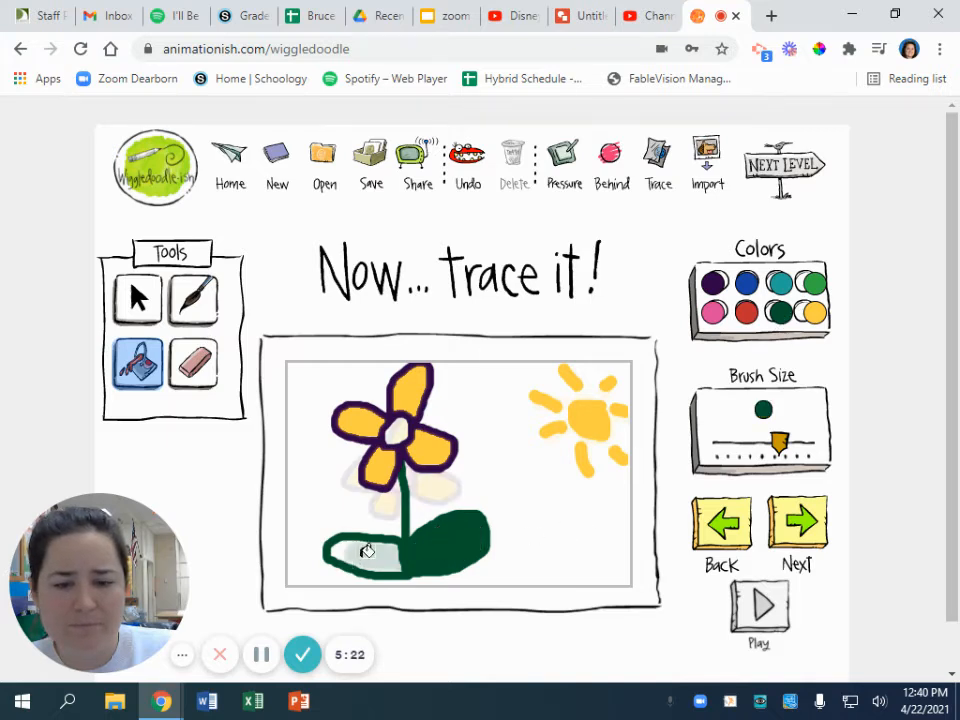
- Paint the flower's center pink with the brush, undoing a first attempt with the paint bucket
left_click(714, 313)
left_click(400, 425)
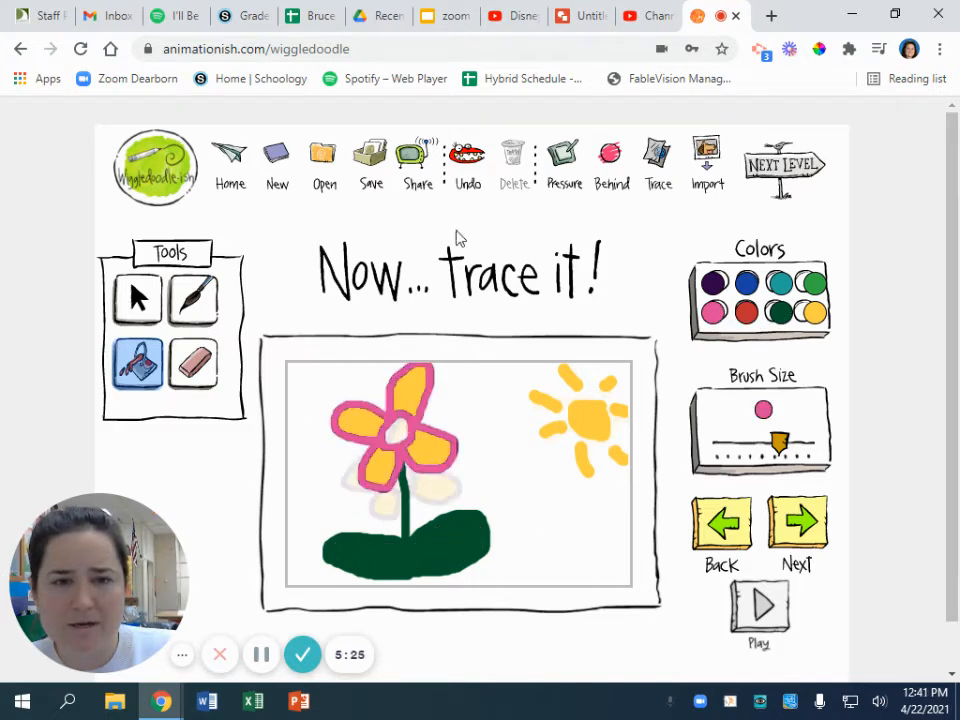
left_click(466, 168)
left_click(193, 298)
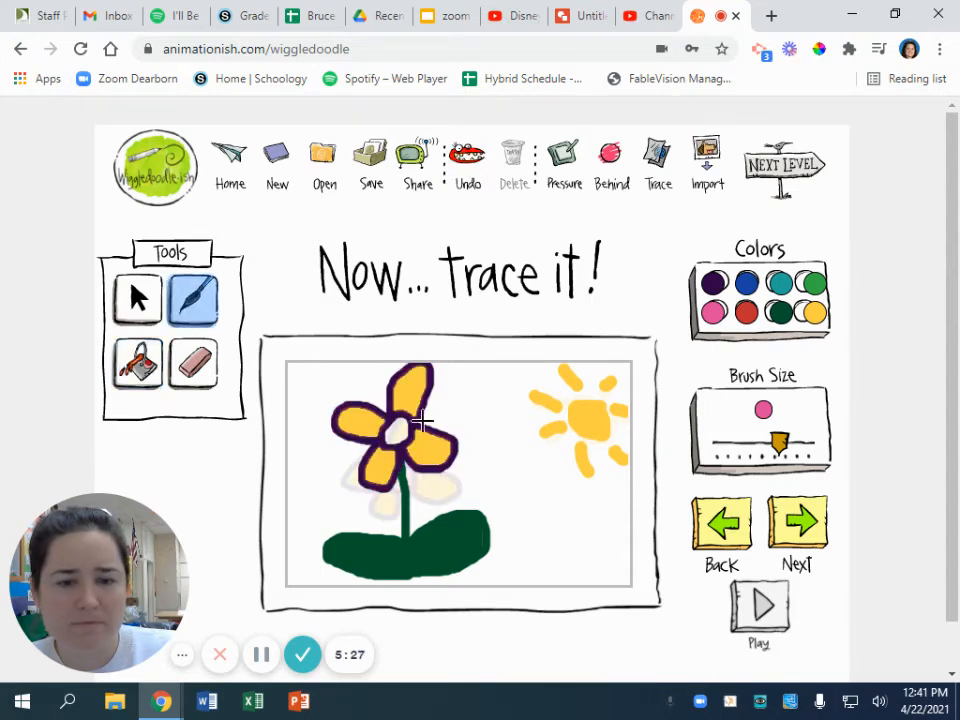
left_click_drag(410, 422, 394, 425)
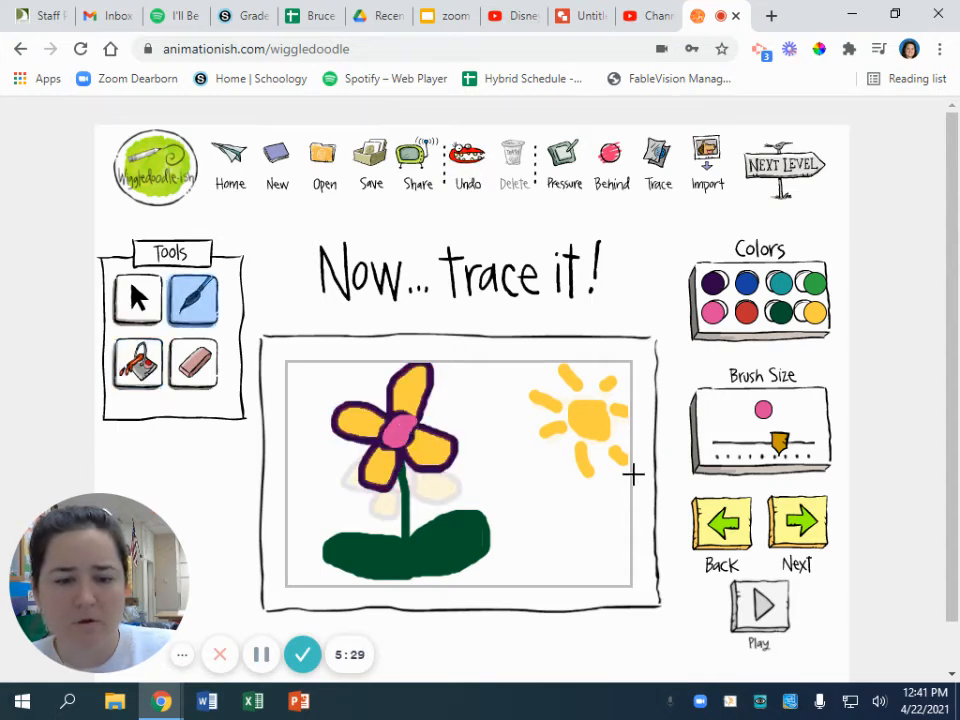
- Advance to the final tracing frame and trace the flower's stem and leaf outlines in dark green with a smaller brush
left_click(707, 525)
left_click(785, 533)
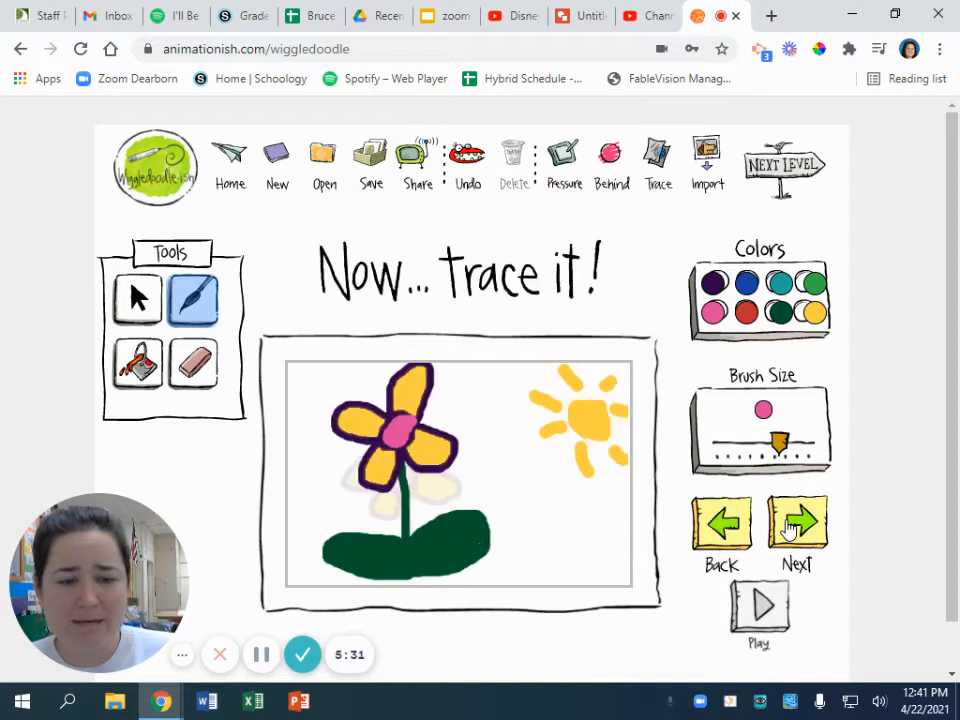
left_click(770, 603)
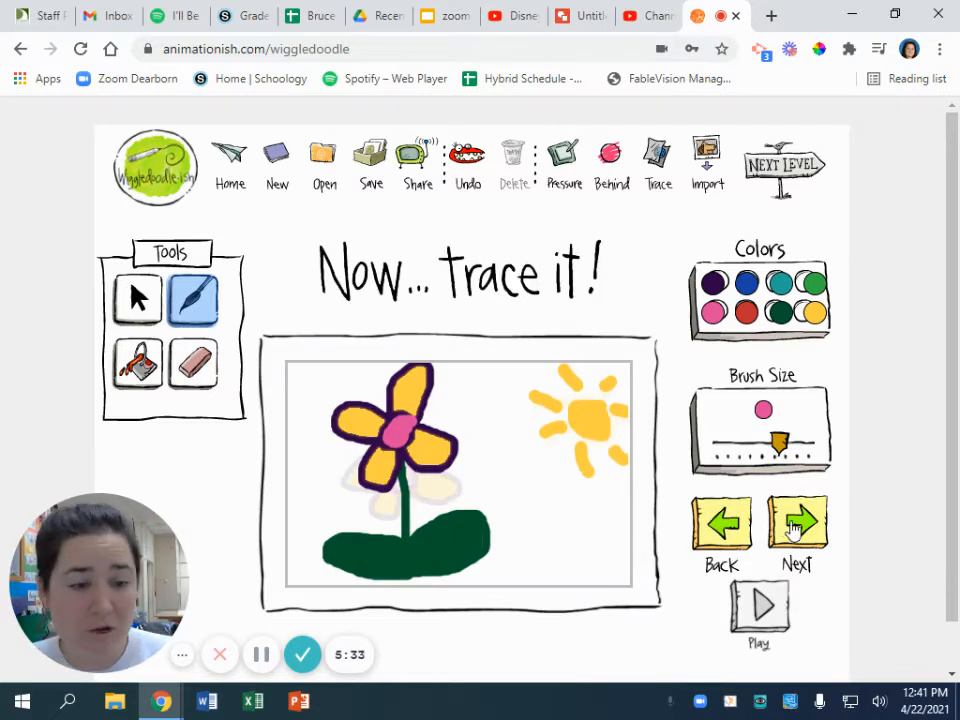
left_click(776, 316)
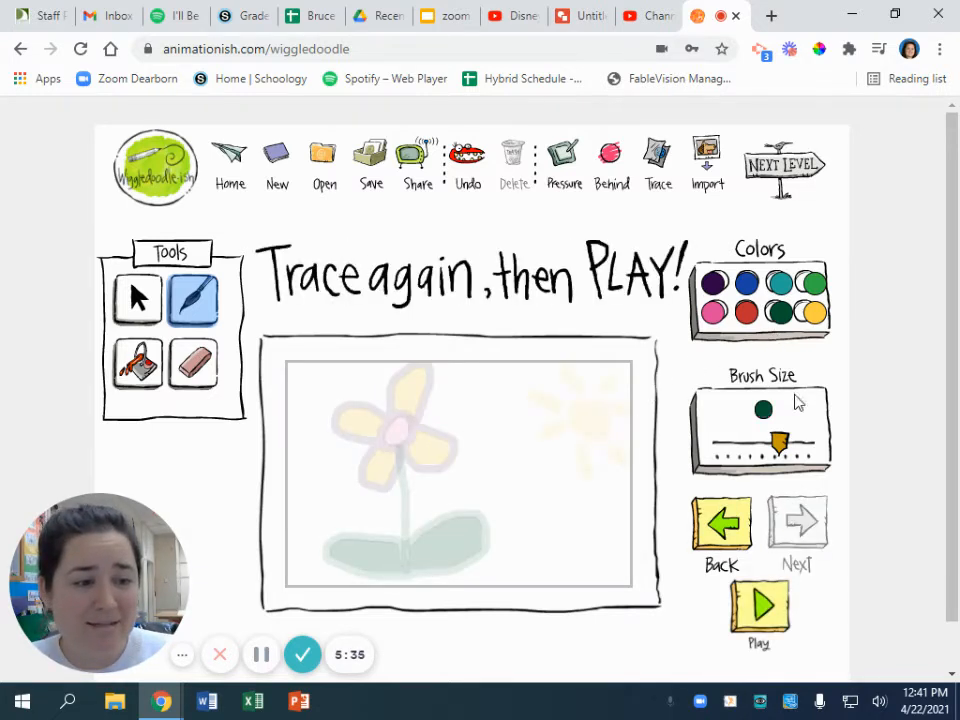
left_click_drag(781, 448, 767, 452)
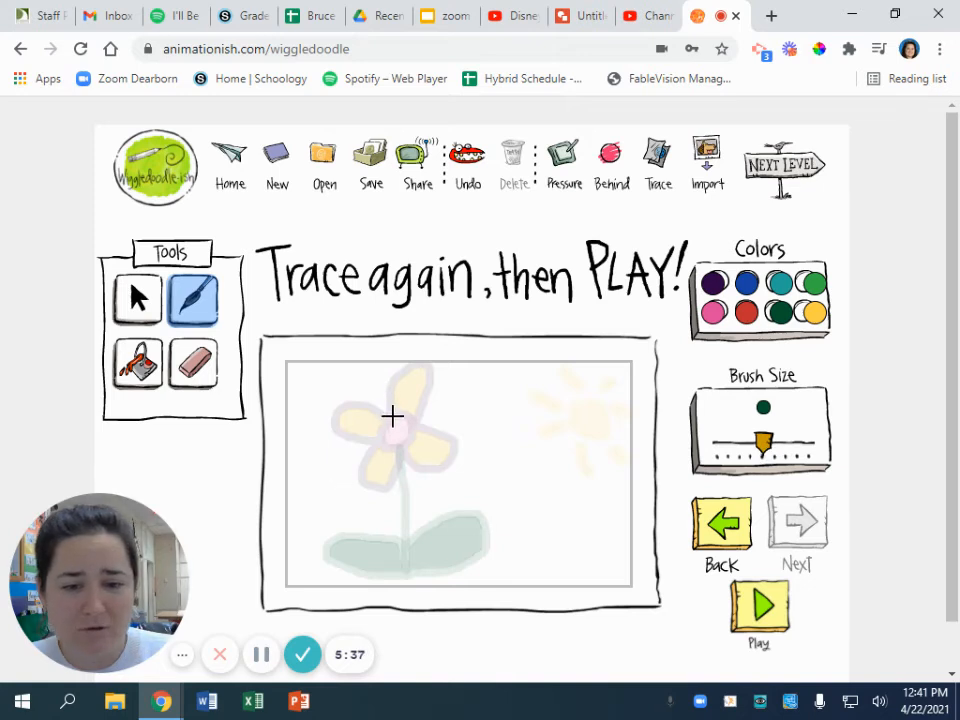
mouse_move(394, 404)
left_mouse_down()
mouse_move(410, 570)
mouse_move(479, 559)
mouse_move(500, 541)
mouse_move(487, 521)
mouse_move(458, 517)
mouse_move(408, 537)
mouse_move(329, 531)
mouse_move(313, 557)
mouse_move(401, 568)
left_mouse_up()
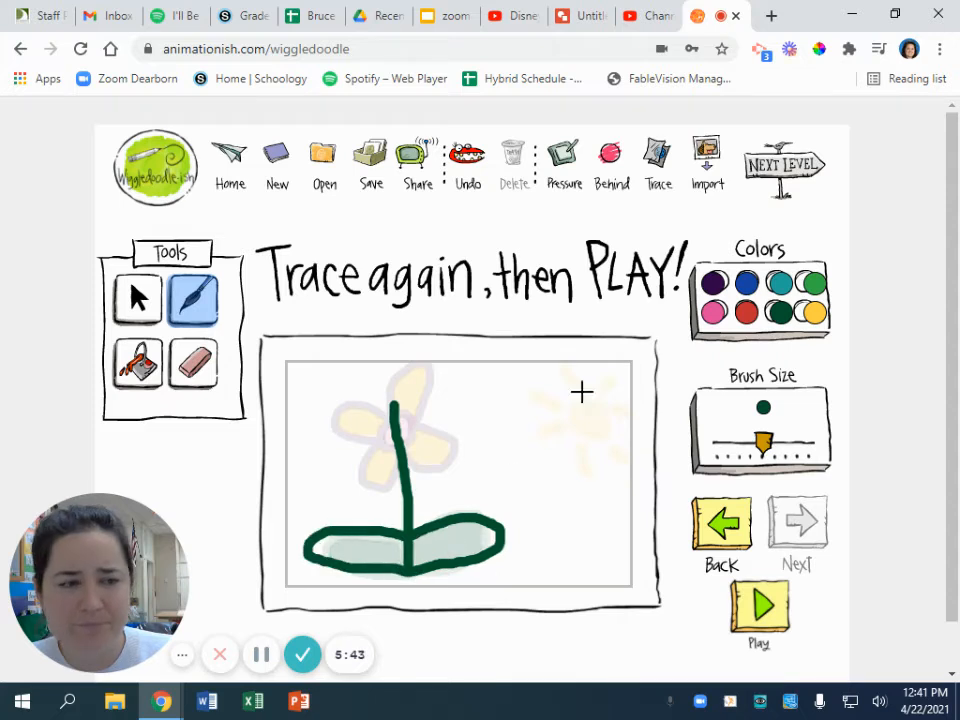
- Draw the flower's center and petal outlines in dark purple on the final frame
left_click(711, 287)
mouse_move(397, 403)
left_mouse_down()
mouse_move(423, 433)
mouse_move(447, 419)
mouse_move(411, 393)
mouse_move(424, 383)
mouse_move(425, 361)
mouse_move(383, 382)
mouse_move(385, 365)
mouse_move(384, 380)
mouse_move(339, 374)
mouse_move(321, 398)
mouse_move(368, 413)
mouse_move(382, 403)
mouse_move(361, 461)
mouse_move(382, 451)
mouse_move(391, 414)
left_mouse_up()
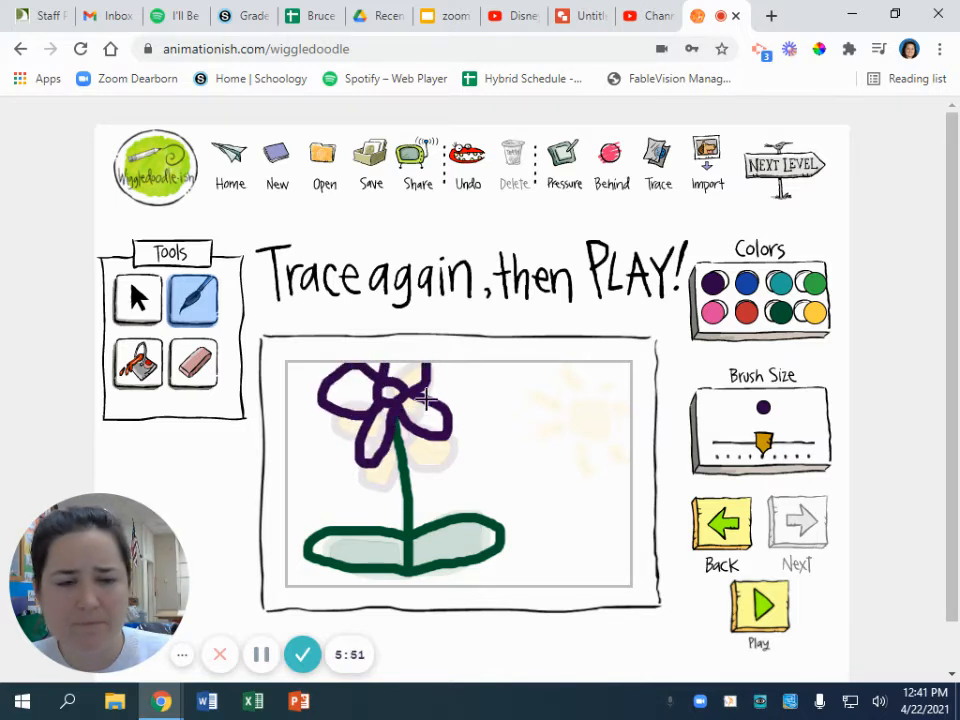
- Fill both leaves on the final frame with dark green
left_click(138, 364)
left_click(786, 316)
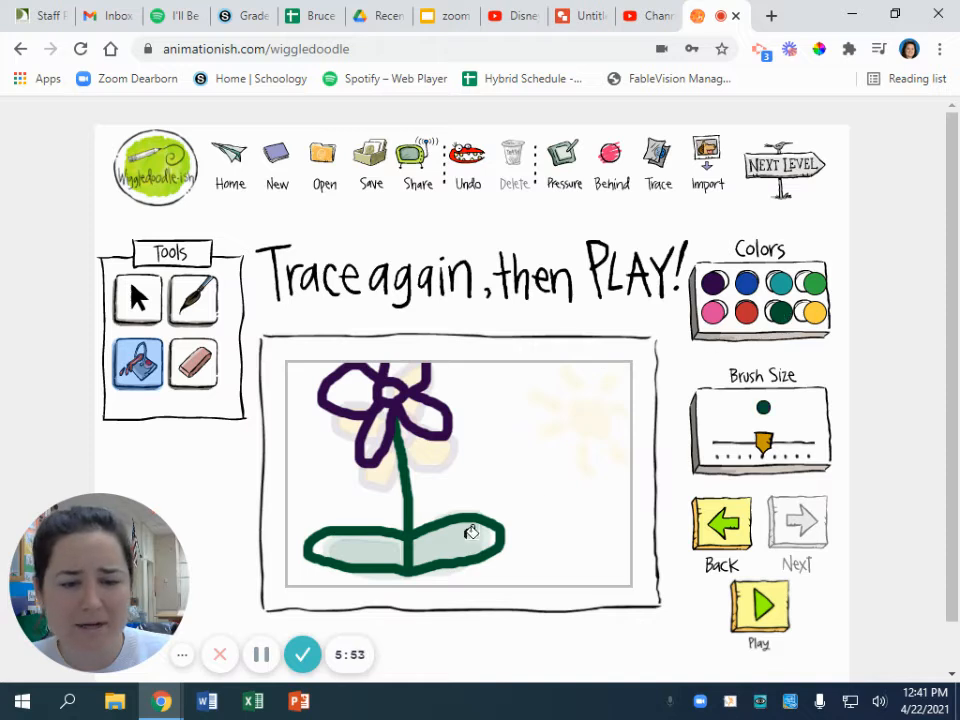
left_click(471, 531)
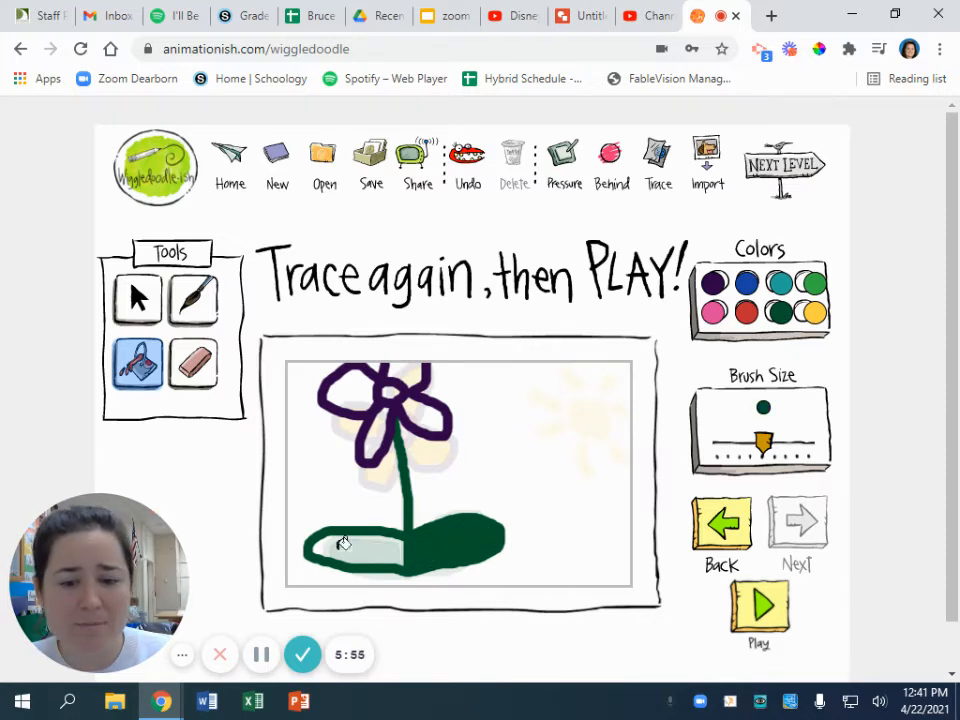
left_click(361, 550)
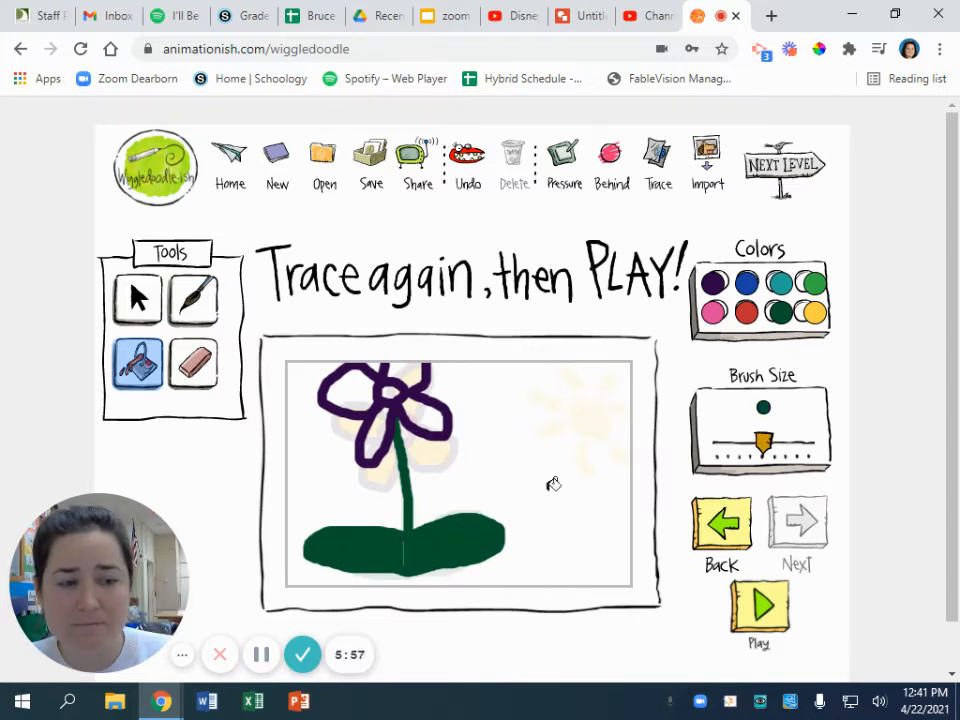
- Fill the flower's top and left petals with yellow, undoing each misplaced fill on the purple outlines
left_click(814, 313)
left_click(427, 414)
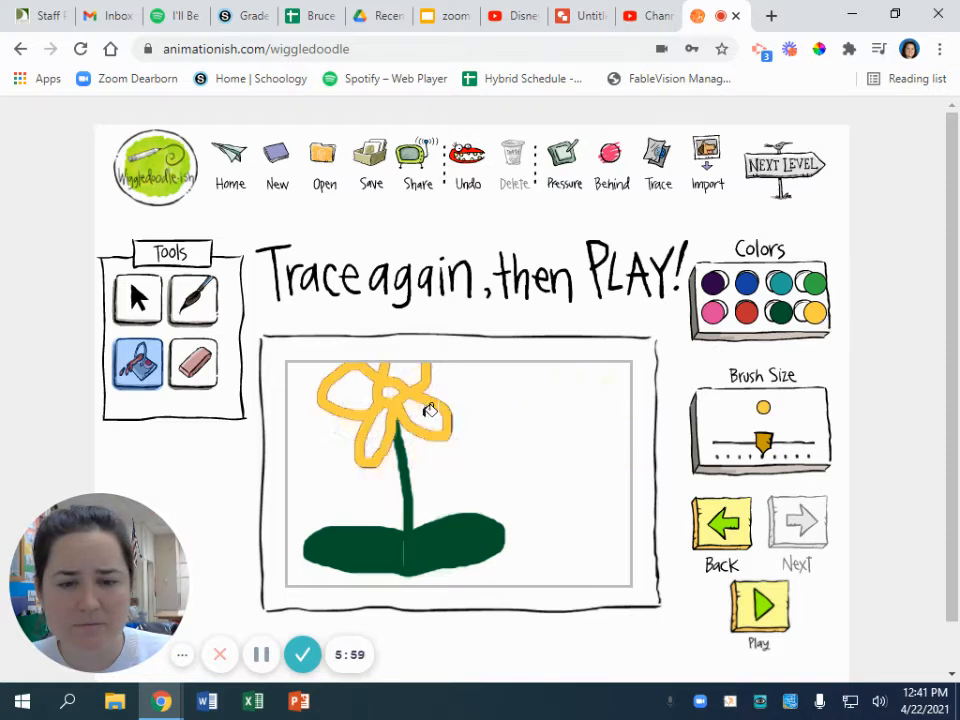
left_click(463, 188)
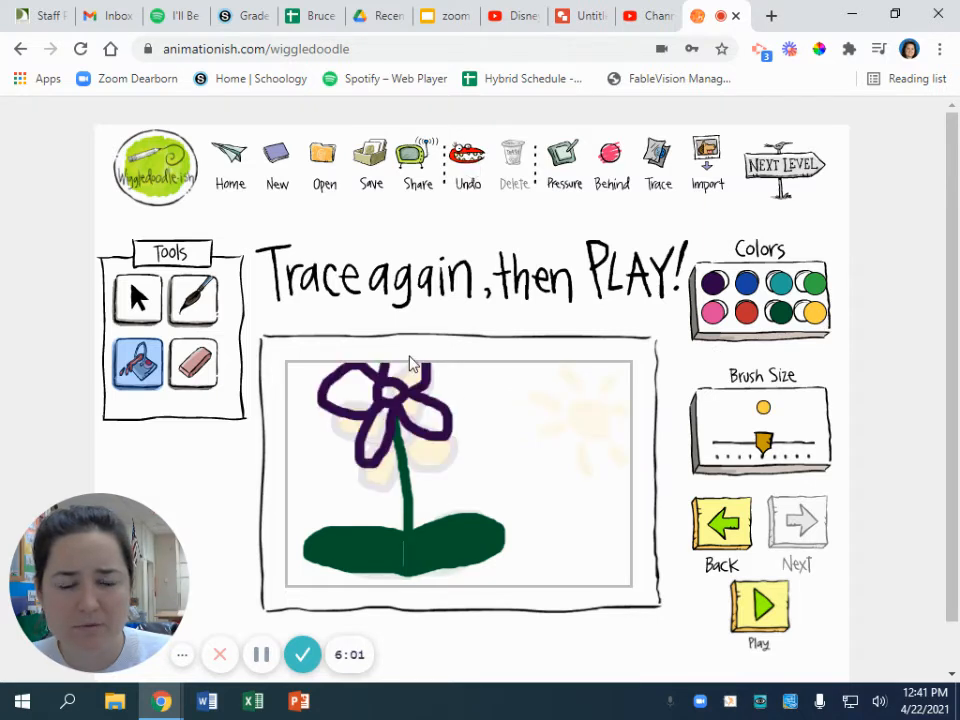
left_click(420, 414)
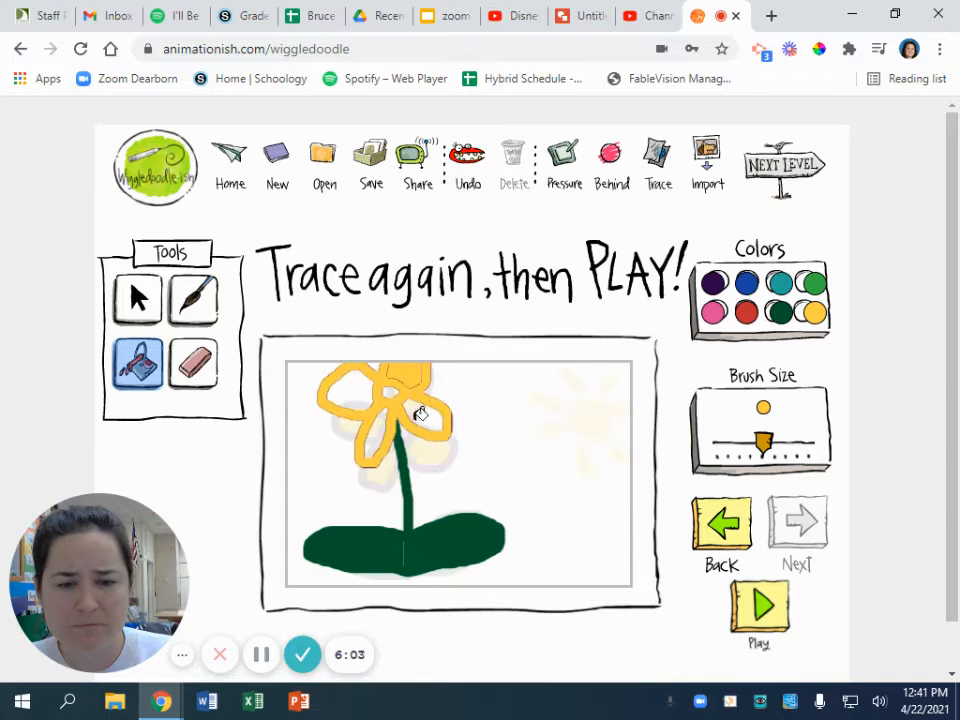
left_click(465, 165)
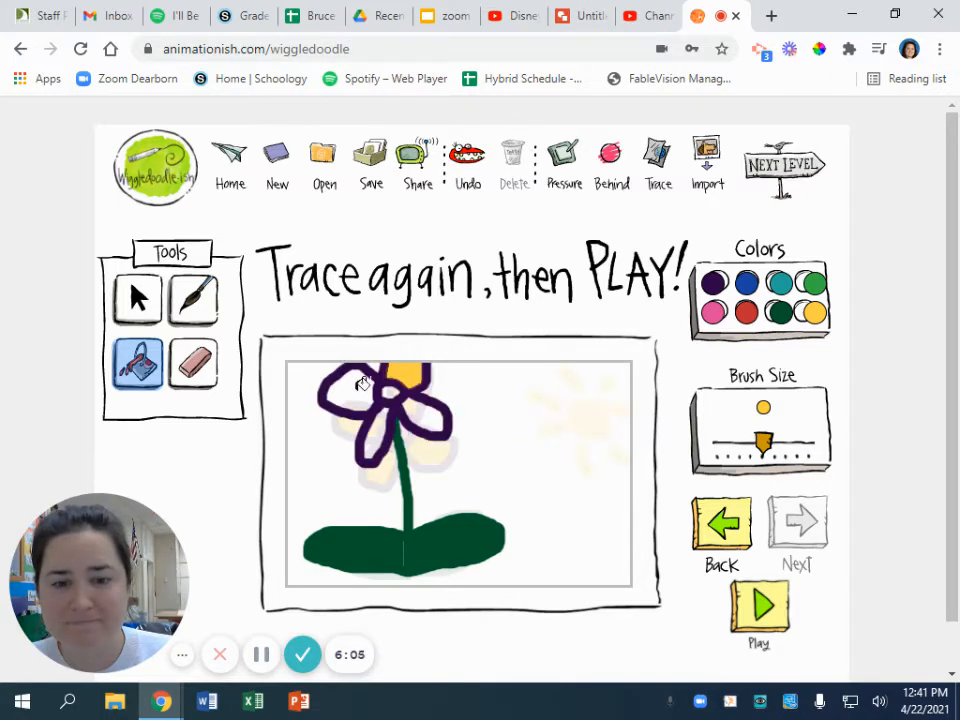
left_click(367, 417)
left_click(376, 419)
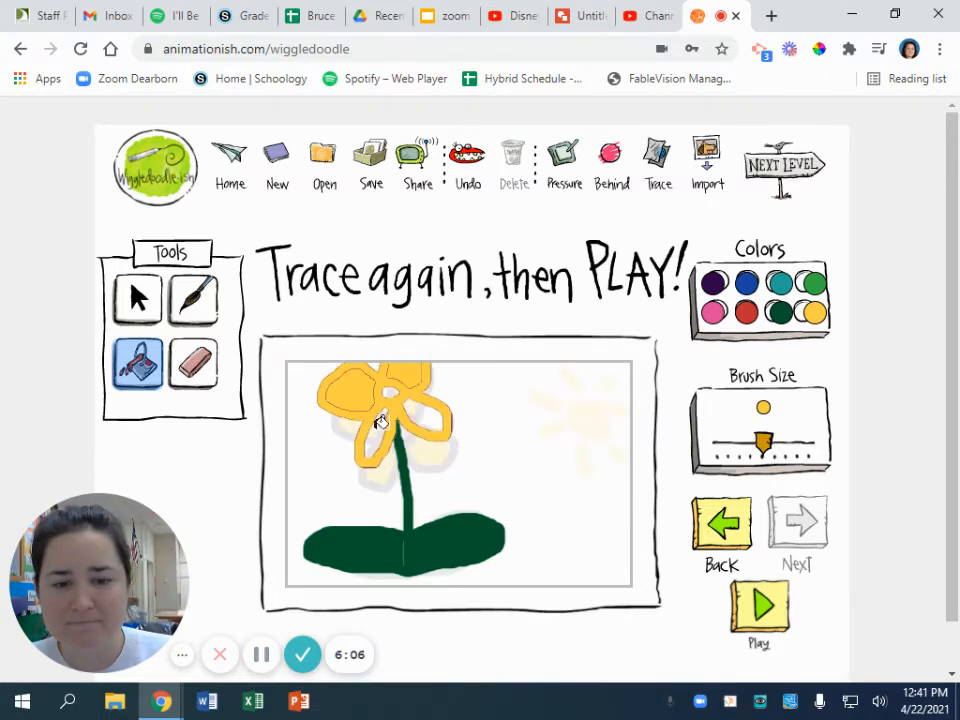
left_click(465, 160)
- Switch to the brush and increase its size for painting in yellow
left_click(195, 300)
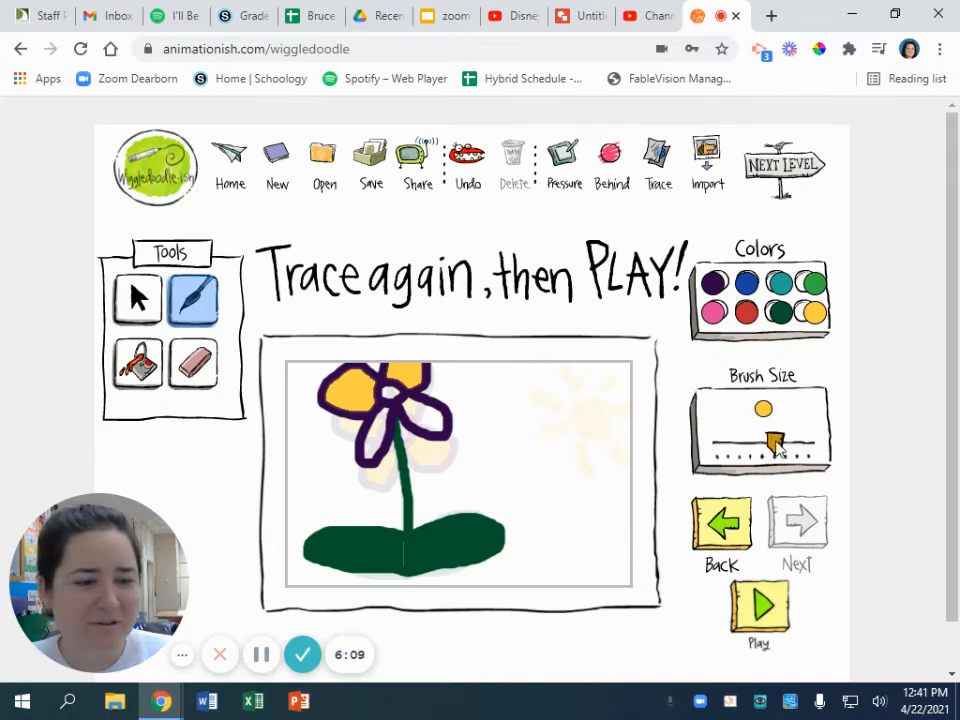